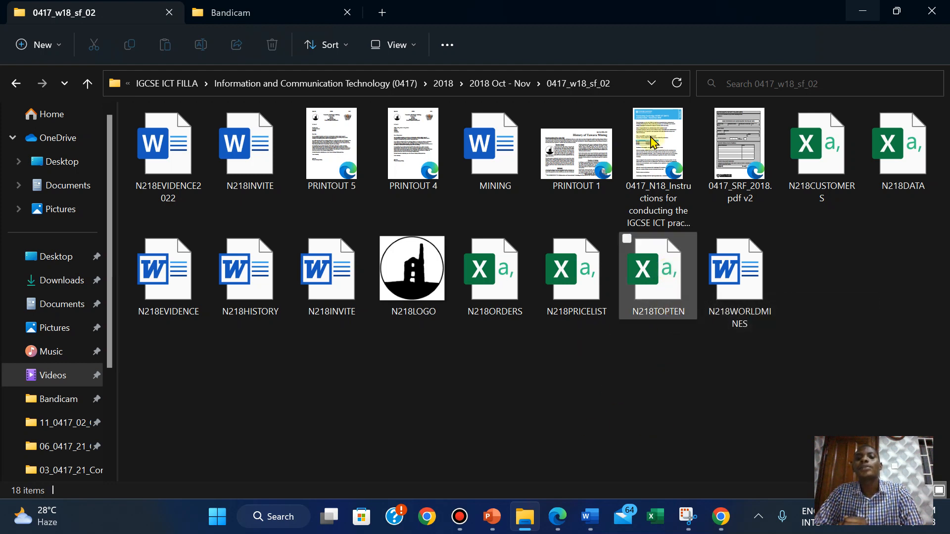
Step: Open the N218TOPTEN CSV file in Excel and fit column A's width to its contents
mouse_move(464, 6)
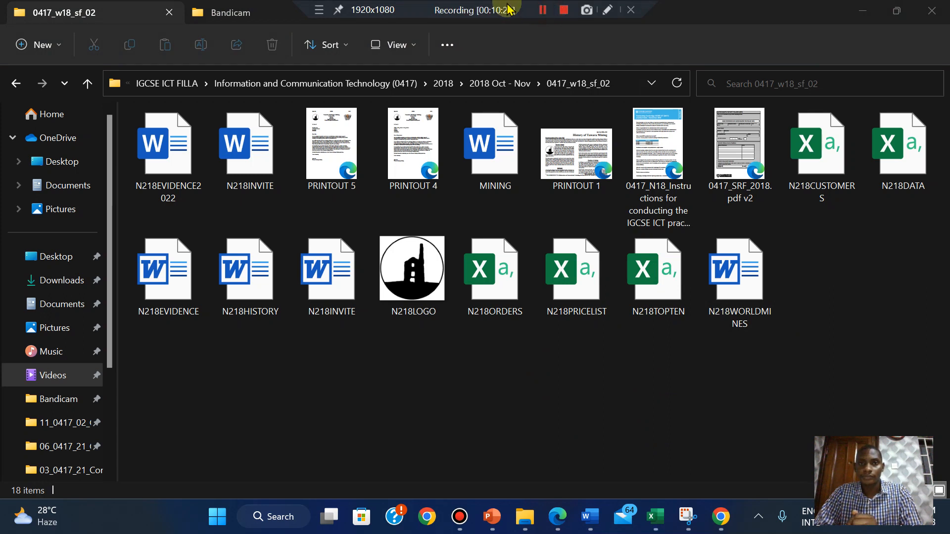
double_click(645, 284)
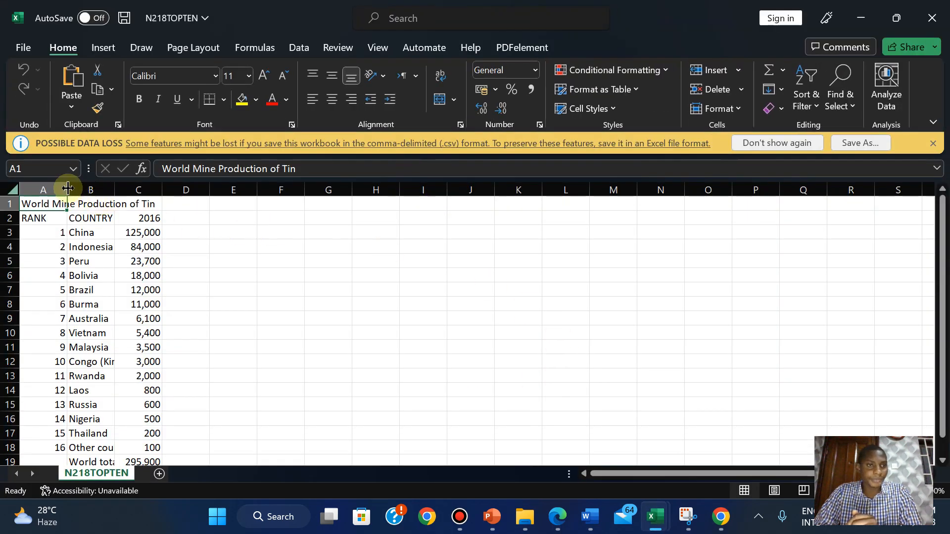
double_click(67, 189)
Step: Save N218TOPTEN as an Excel Workbook in the same folder, keeping the file name
left_click(856, 144)
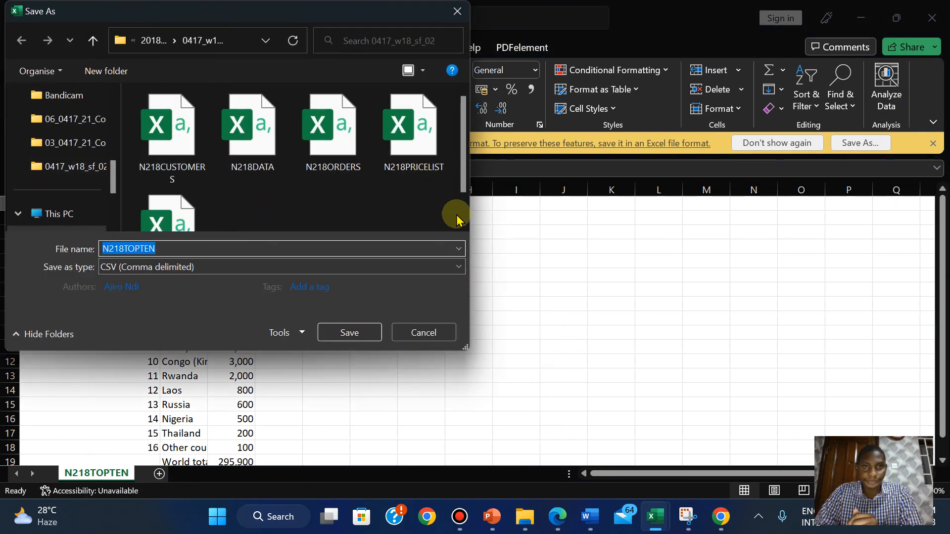
scroll(459, 210, "down", 1)
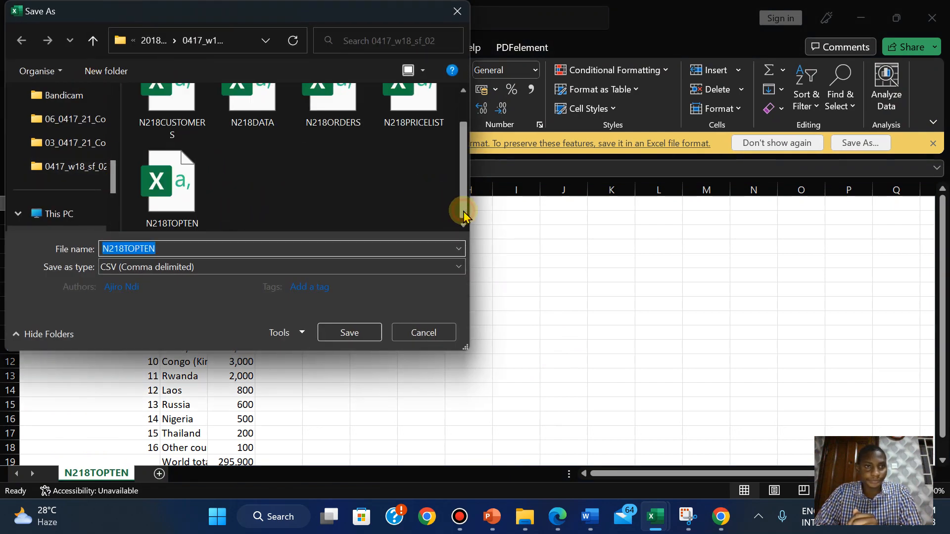
left_click(255, 268)
left_click(182, 6)
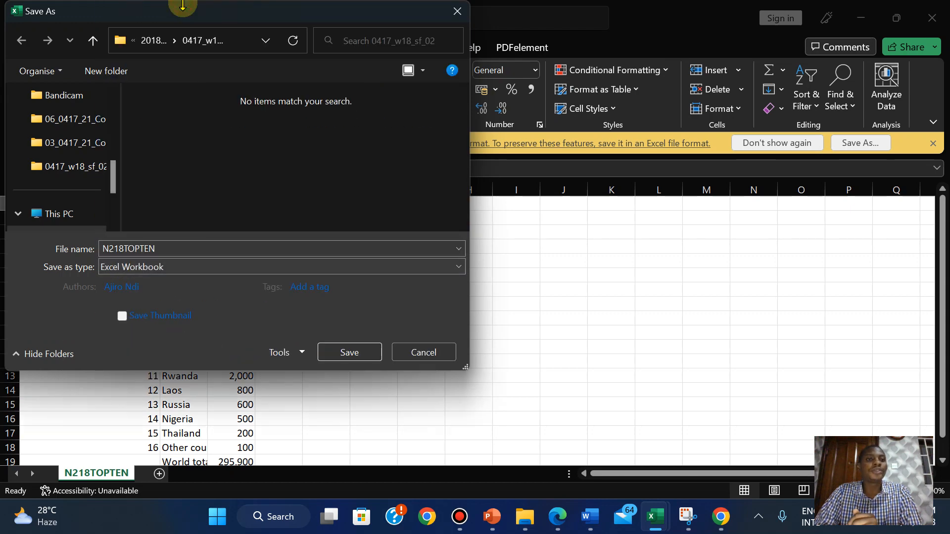
left_click(350, 352)
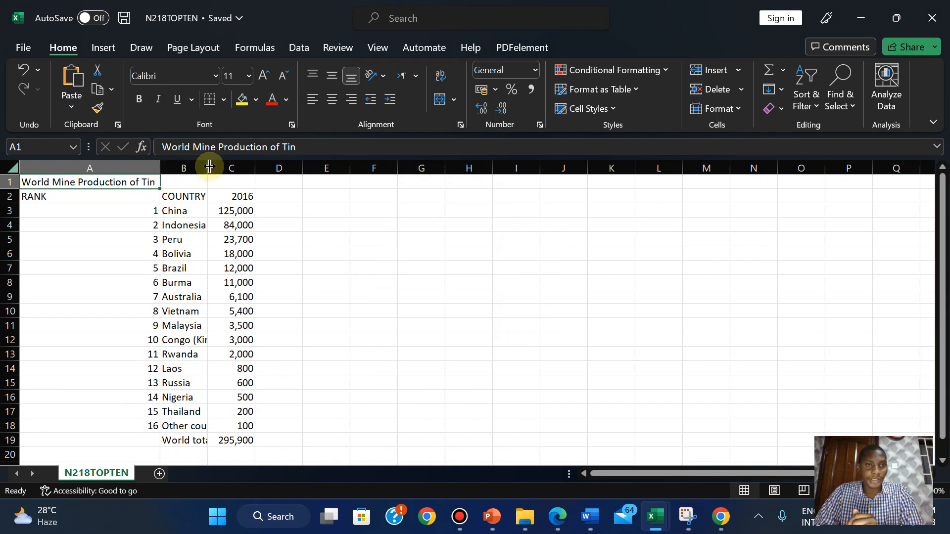
Step: Fit the widths of columns B and C to their contents and check question 38 in the exam paper
double_click(208, 166)
double_click(288, 165)
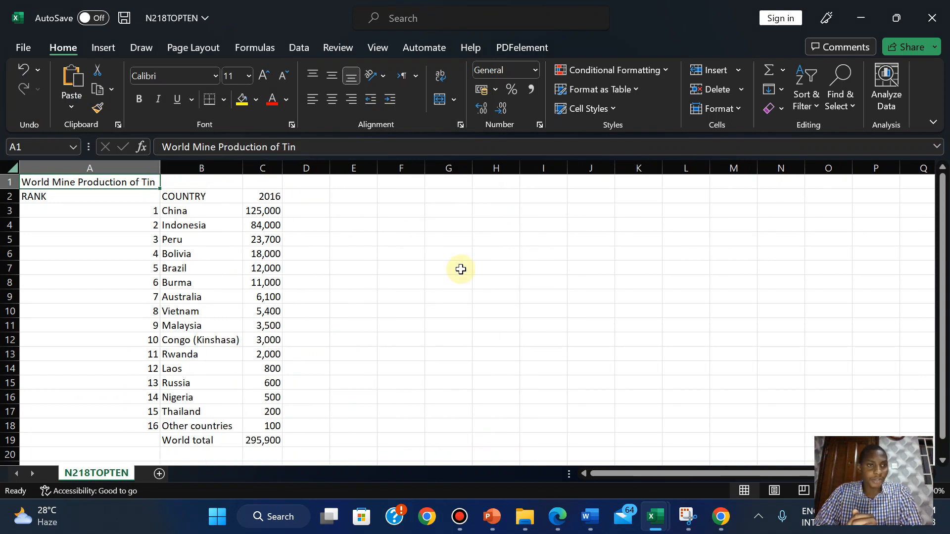
left_click(569, 528)
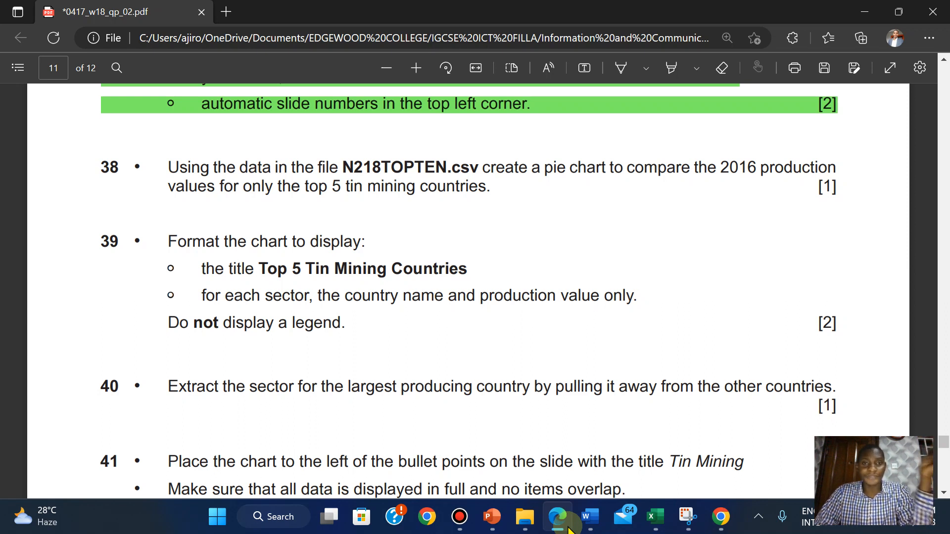
left_click(568, 529)
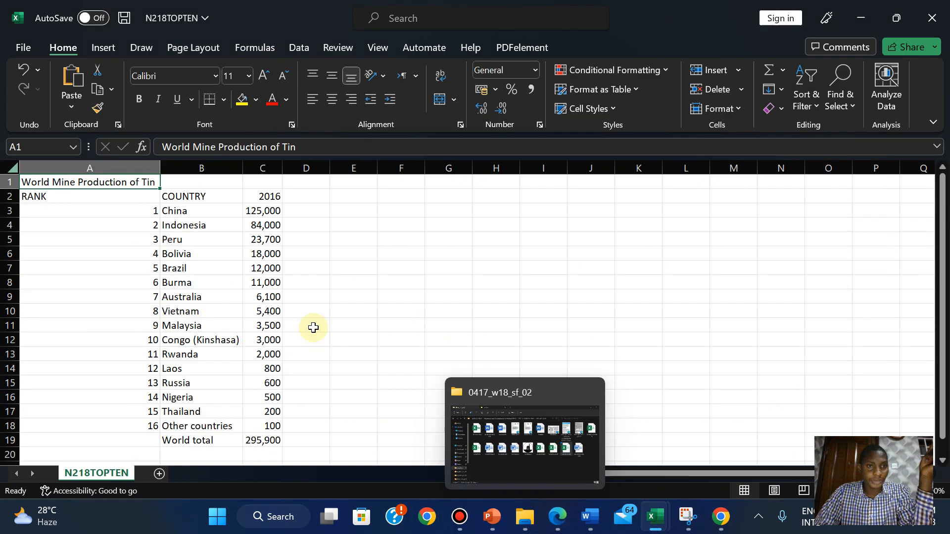
left_click(338, 268)
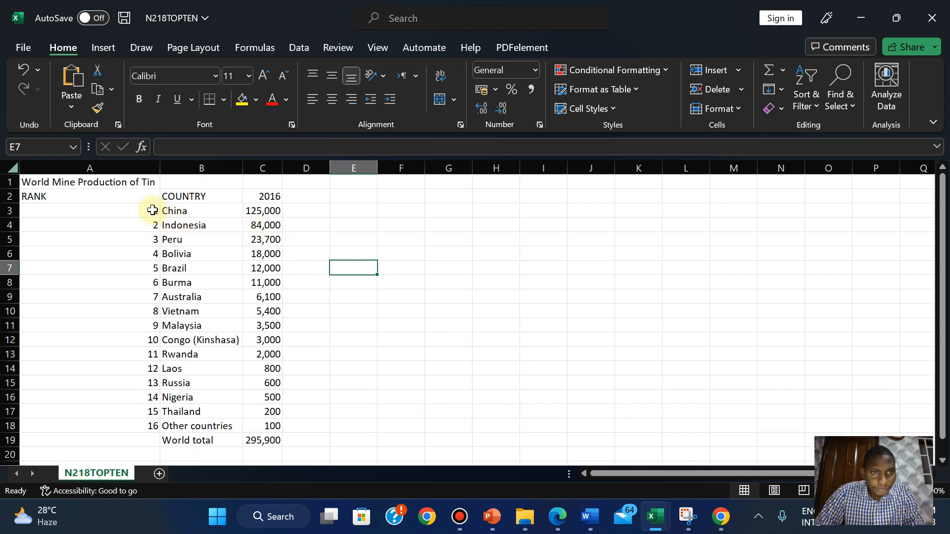
left_click_drag(168, 210, 174, 267)
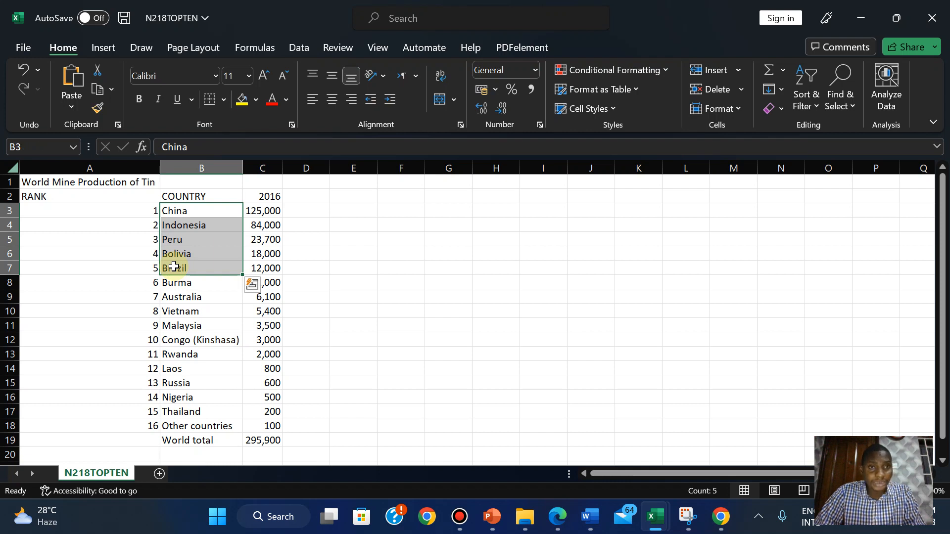
key("ctrl+q")
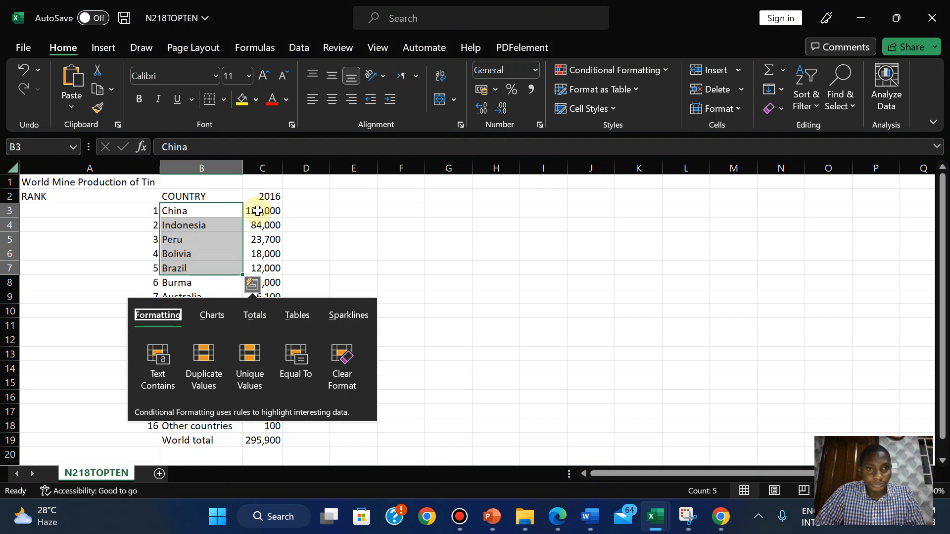
left_click(291, 213)
Step: Select the first five country names in B3:B7 together with their 2016 production values in C3:C7
left_click_drag(197, 210, 190, 266)
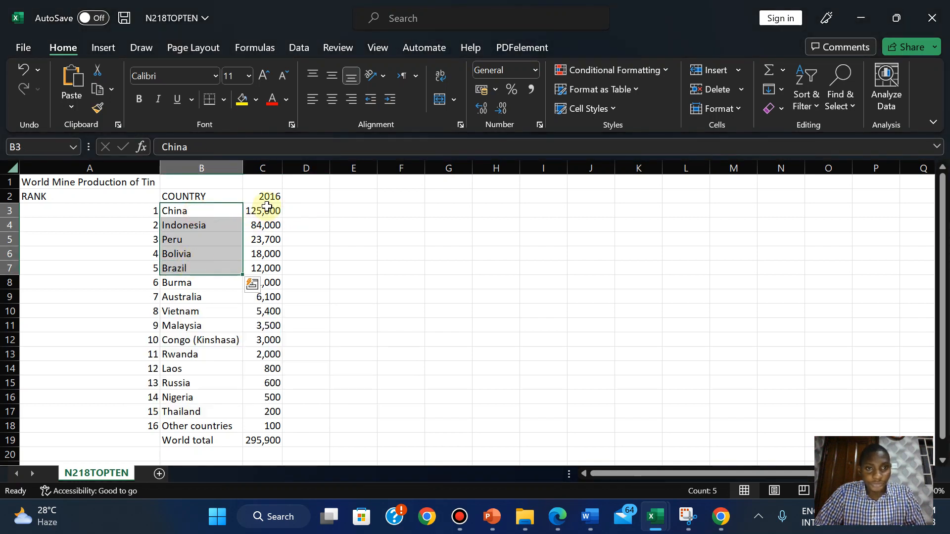
left_click_drag(266, 210, 258, 269, "ctrl")
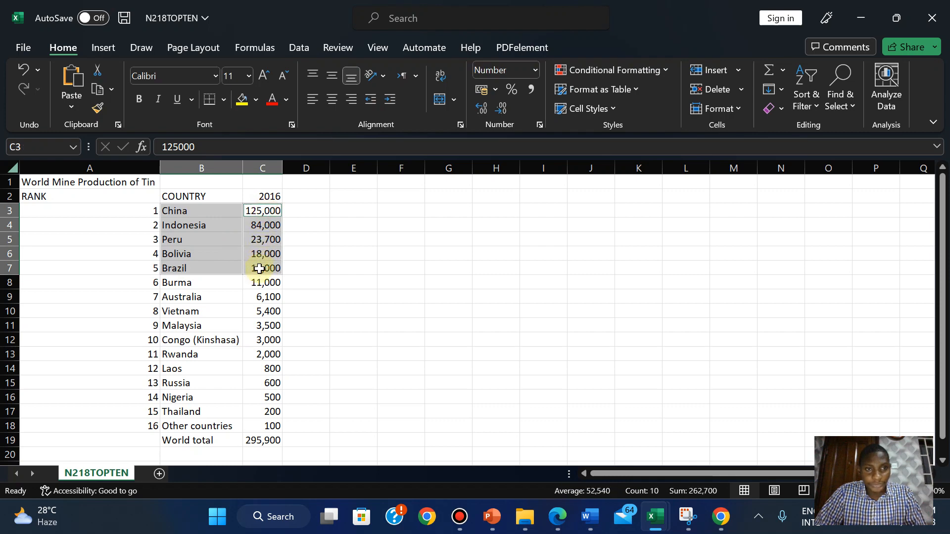
Step: Switch to the exam paper PDF in Edge and highlight the text of question 38 in green
left_click(556, 517)
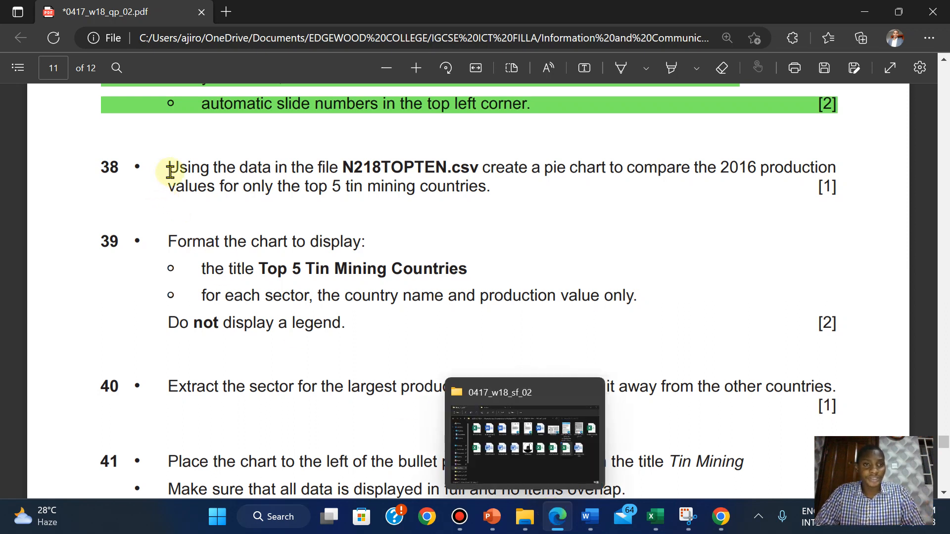
left_click_drag(168, 168, 840, 194)
mouse_move(866, 117)
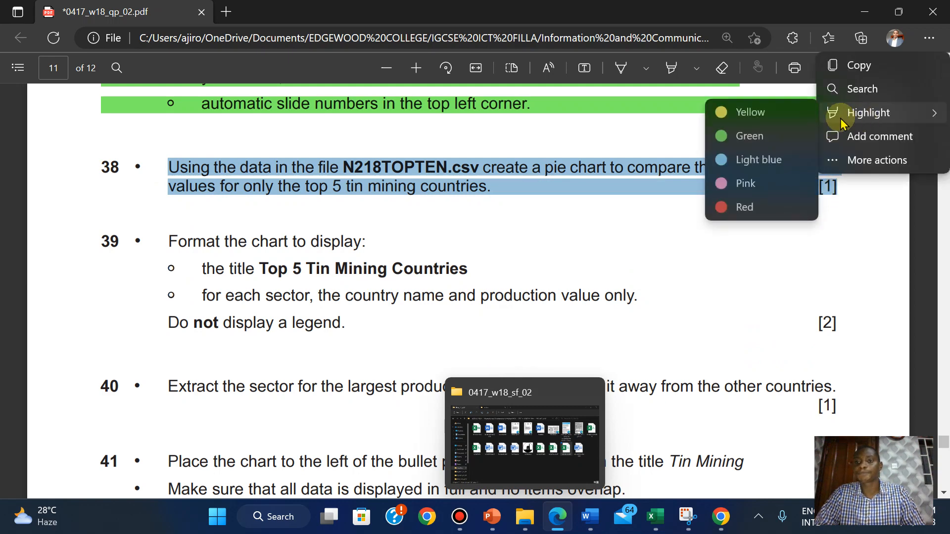
left_click(756, 139)
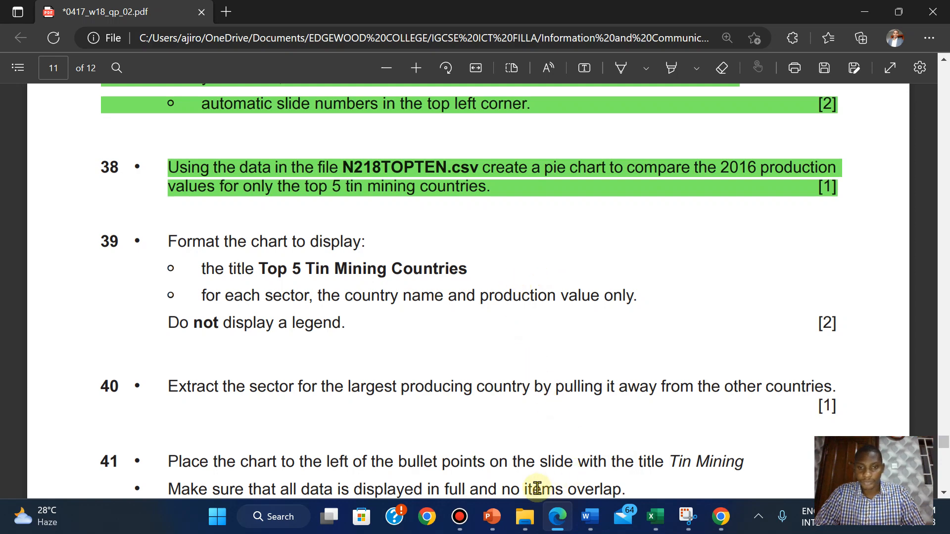
Step: Return to the N218TOPTEN workbook, insert a pie chart from the selected cells and move it further from the data
left_click(654, 516)
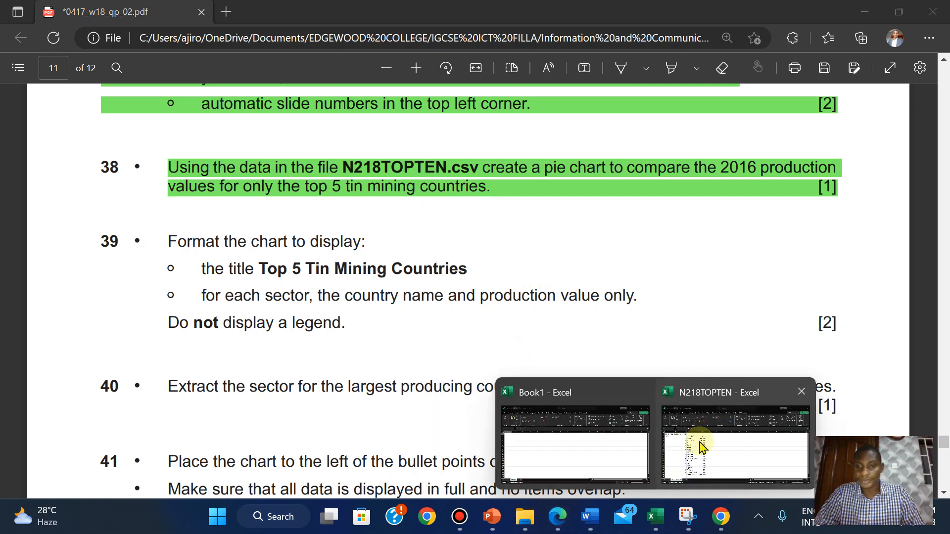
left_click(700, 445)
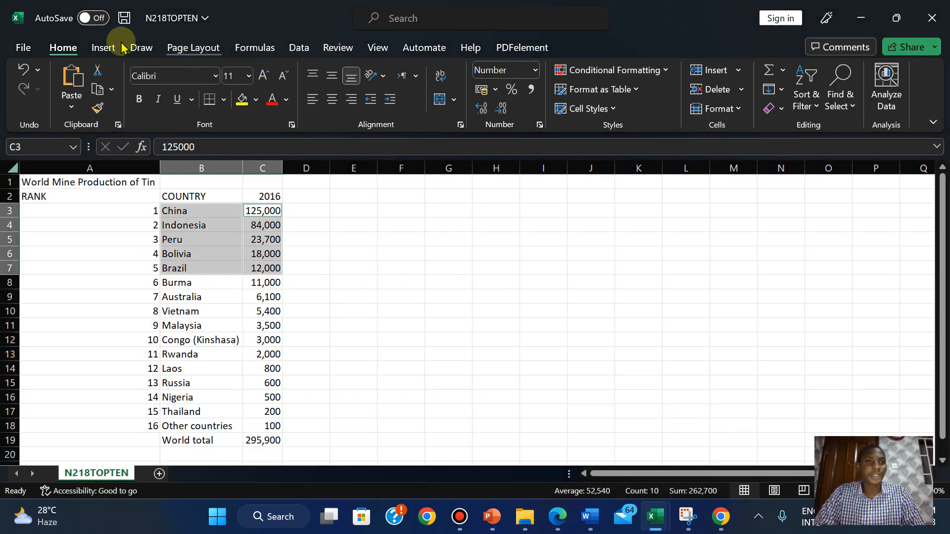
left_click(103, 48)
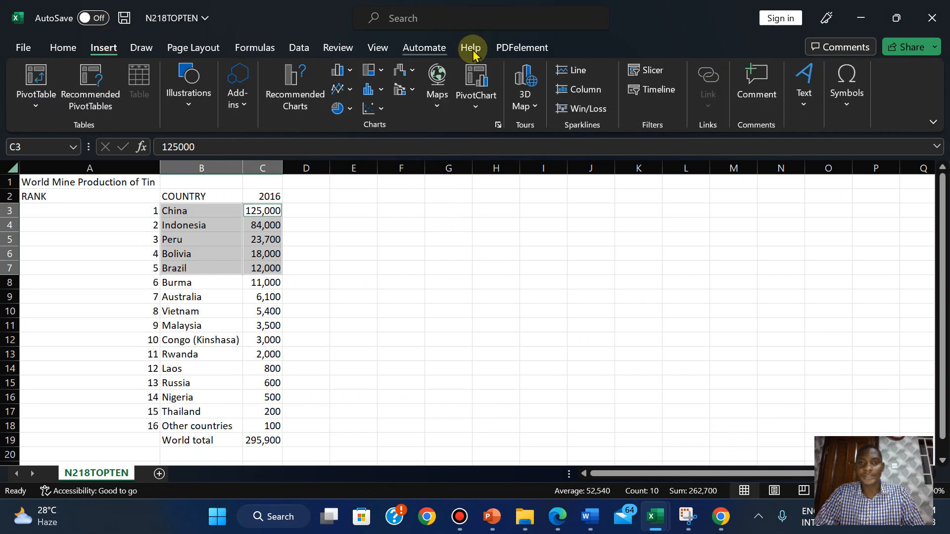
left_click(349, 109)
left_click(350, 158)
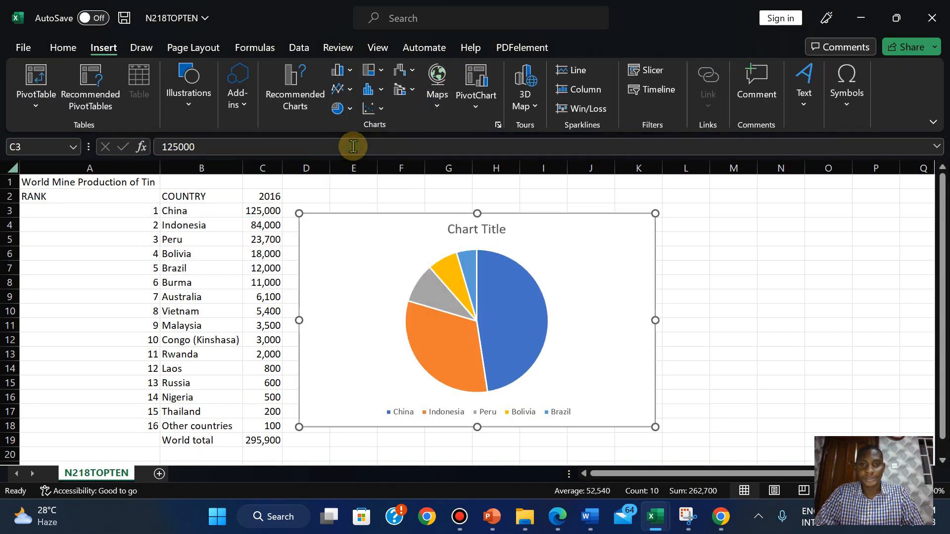
left_click_drag(533, 218, 607, 217)
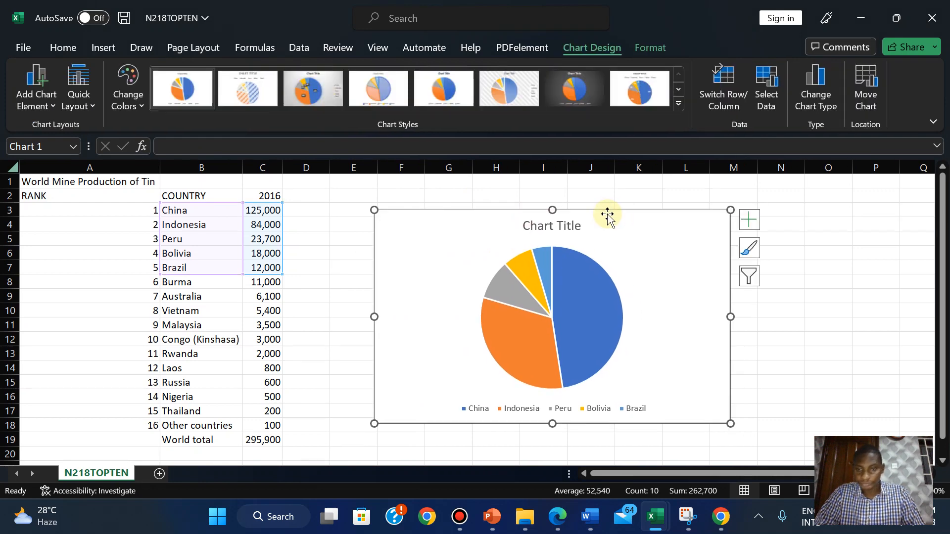
Step: Copy the chart title "Top 5 Tin Mining Countries" from question 39 in the exam paper PDF
left_click(560, 519)
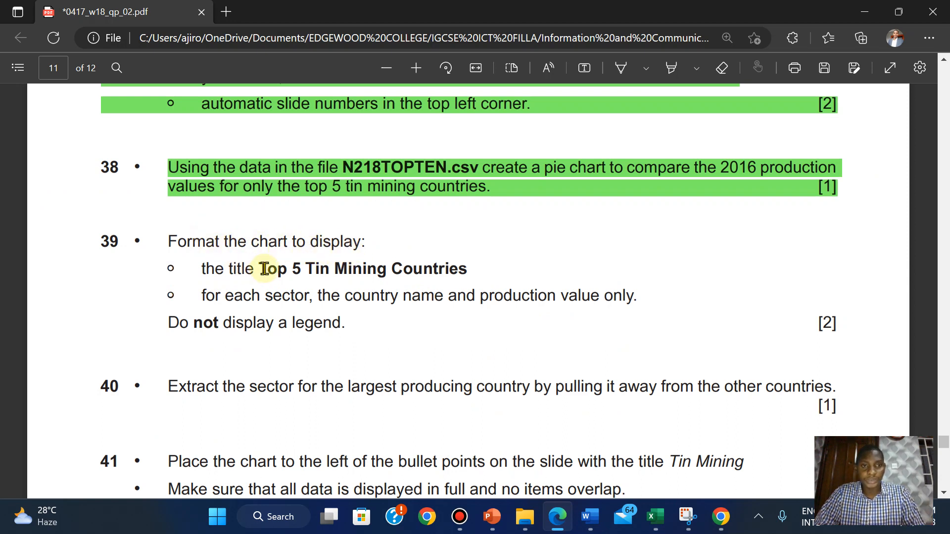
left_click_drag(261, 268, 468, 270)
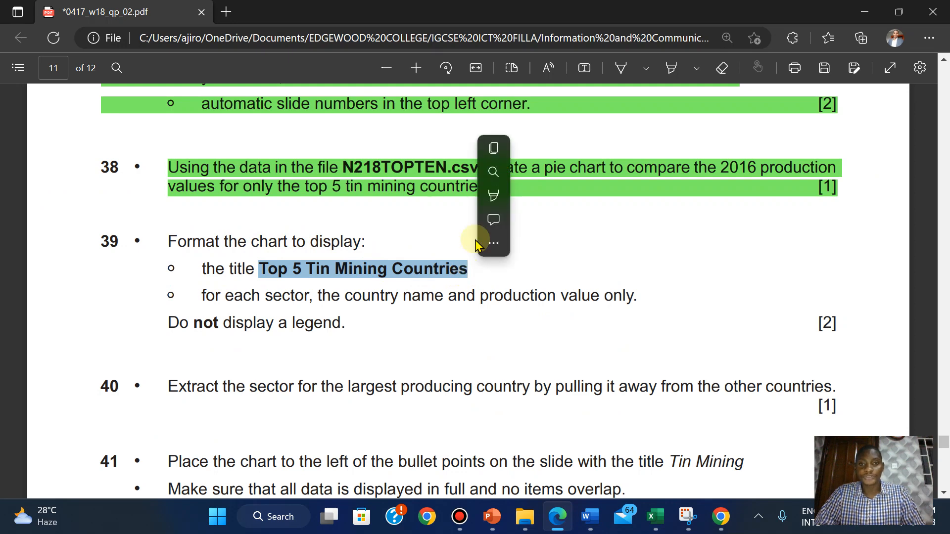
left_click(510, 151)
Step: Replace the placeholder title of the pie chart in N218TOPTEN with the copied text "Top 5 Tin Mining Countries"
mouse_move(491, 515)
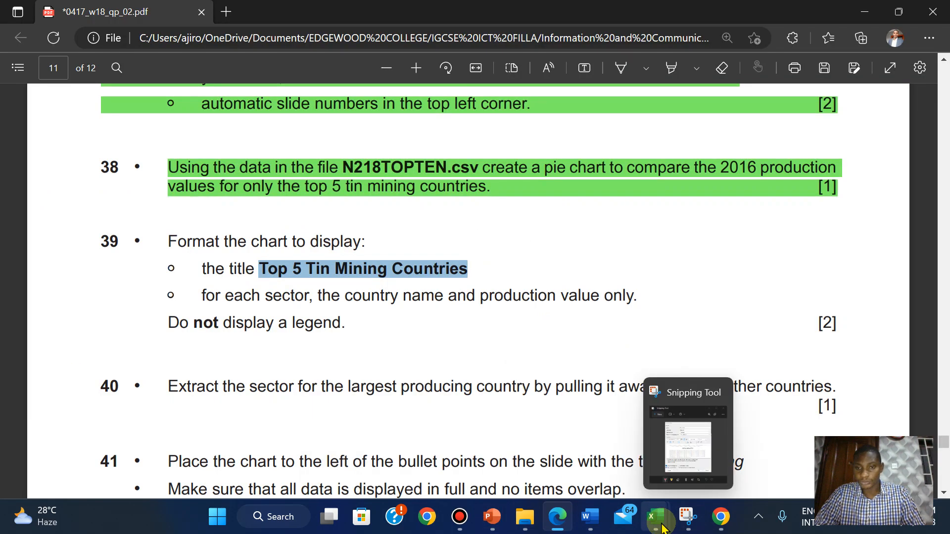
mouse_move(655, 516)
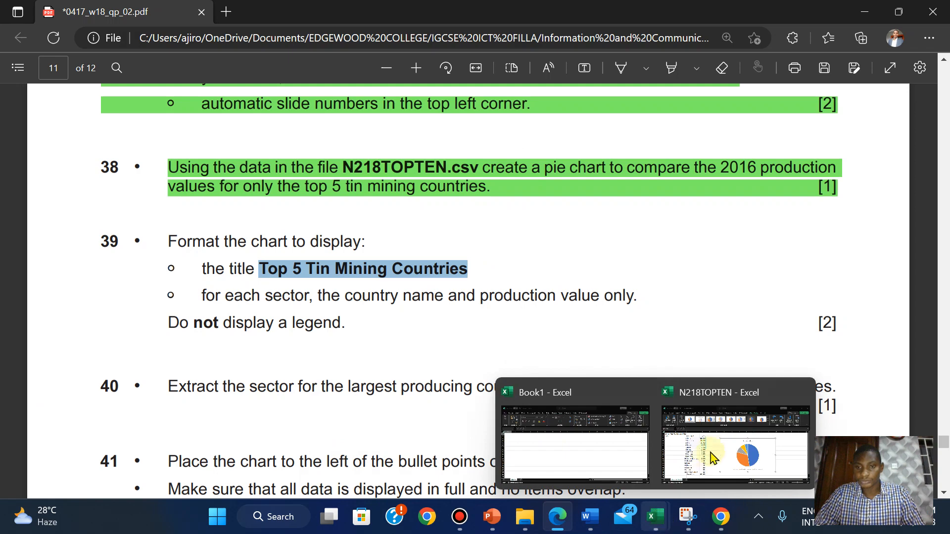
left_click(708, 464)
left_click(546, 223)
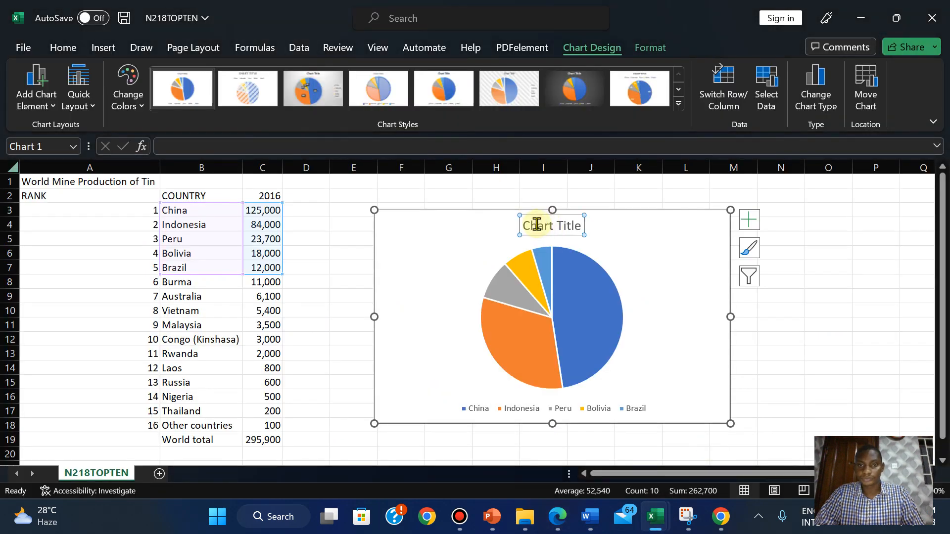
double_click(537, 225)
key("ctrl+a")
right_click(538, 227)
key("Escape")
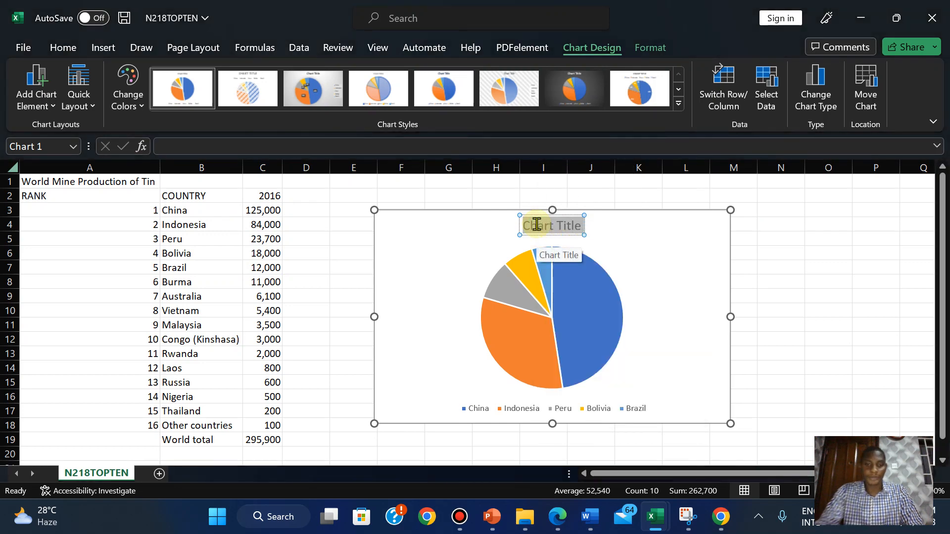
key("ctrl+v")
left_click(666, 223)
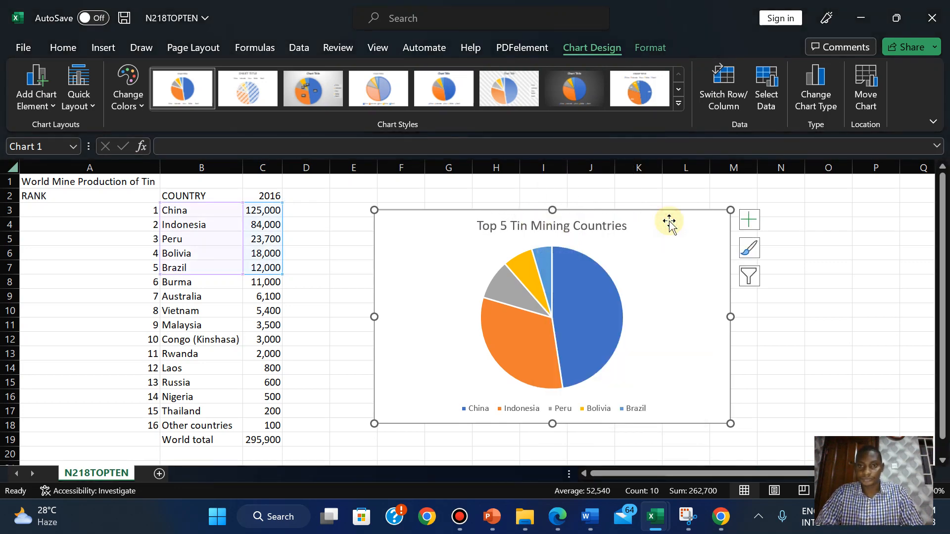
Step: Check question 39 in the exam paper PDF in Edge for the required sector labels and return to the N218TOPTEN pie chart
left_click(569, 519)
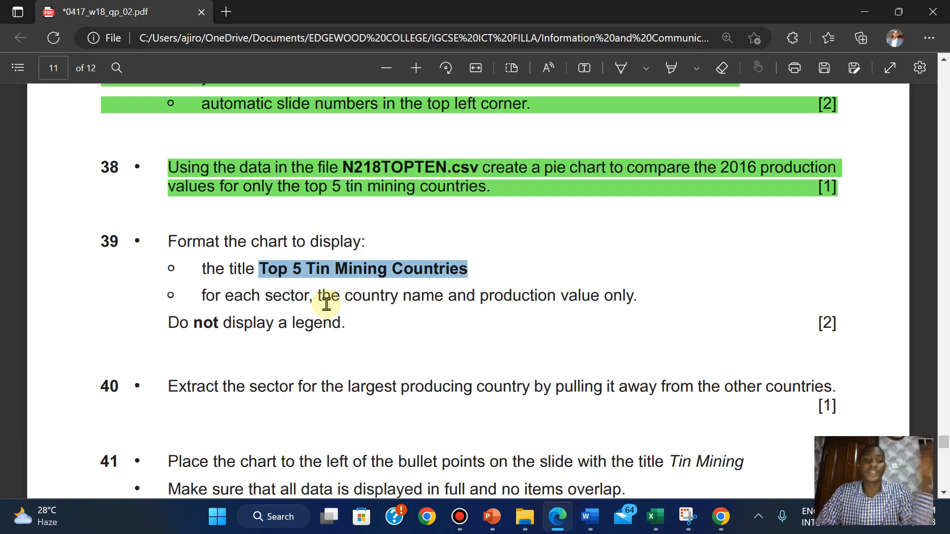
mouse_move(508, 515)
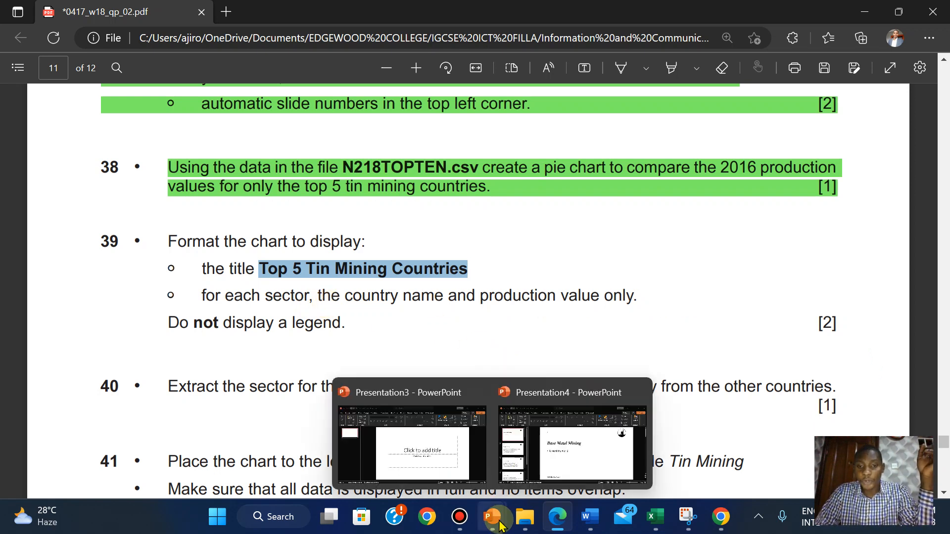
mouse_move(655, 517)
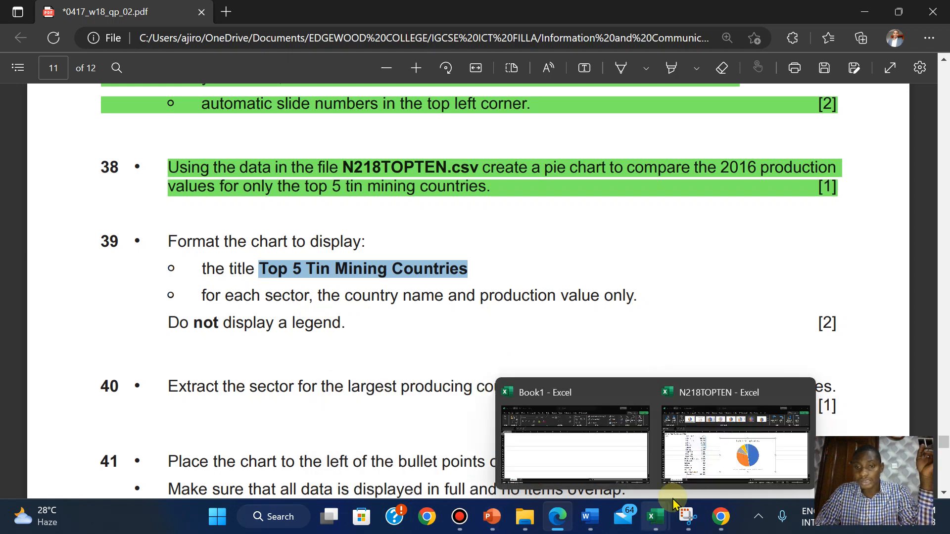
left_click(712, 465)
mouse_move(598, 339)
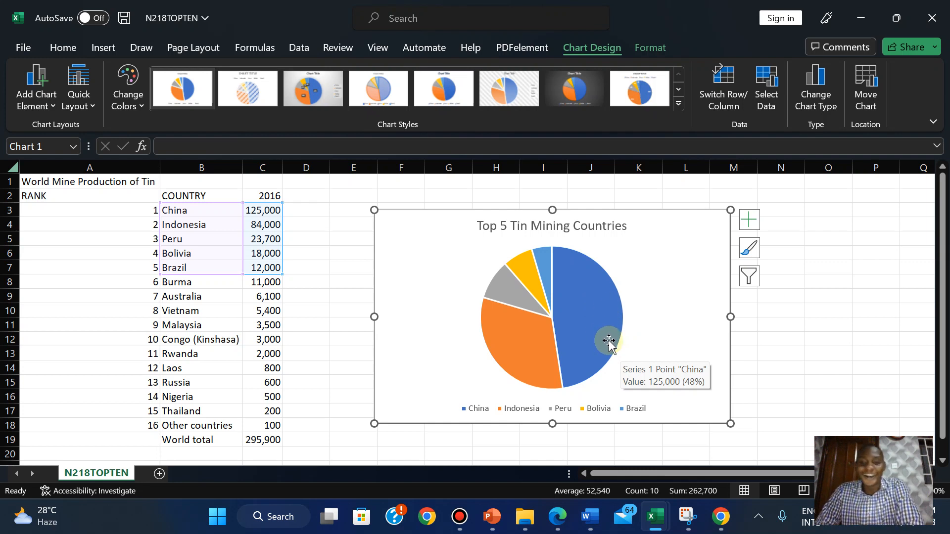
left_click(748, 219)
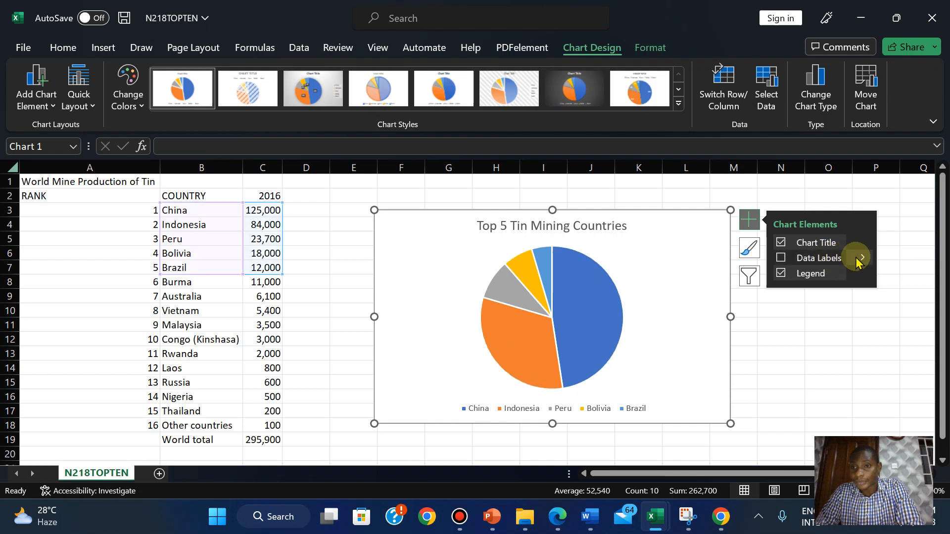
left_click(863, 259)
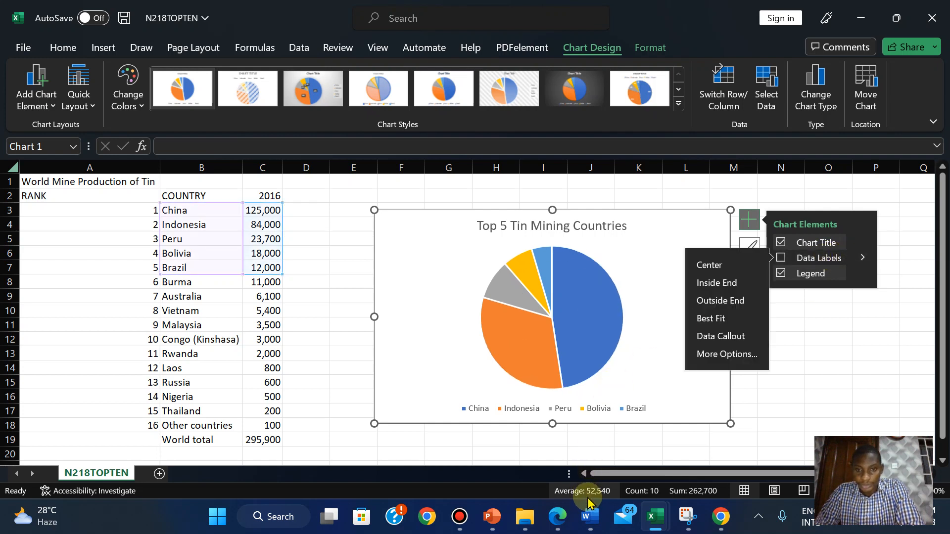
left_click(558, 517)
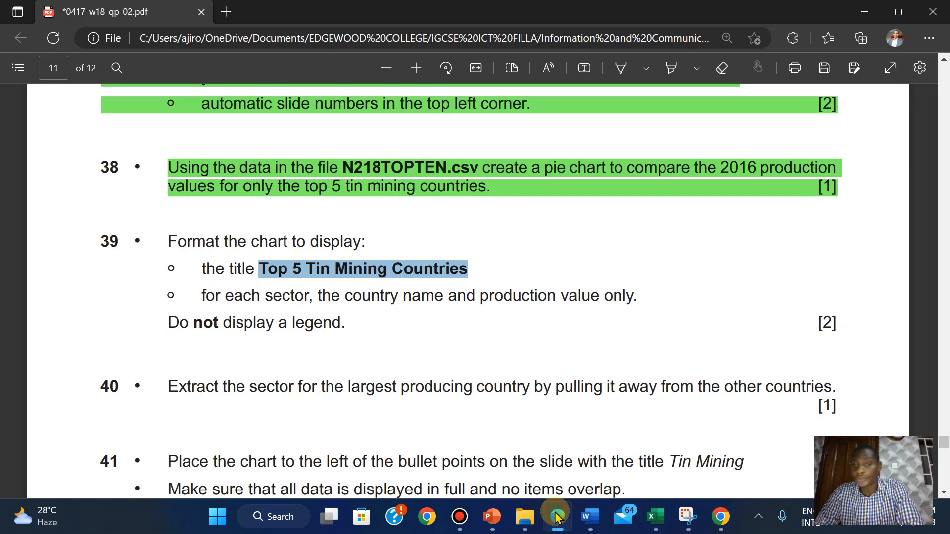
left_click(558, 517)
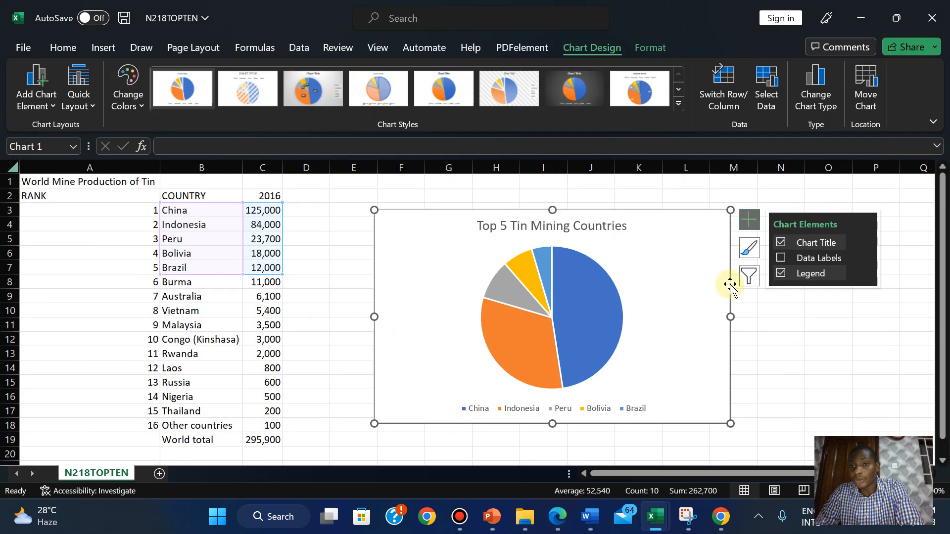
Step: Add data labels to the pie chart showing only the category name and value, with leader lines turned off
left_click(861, 257)
left_click(730, 355)
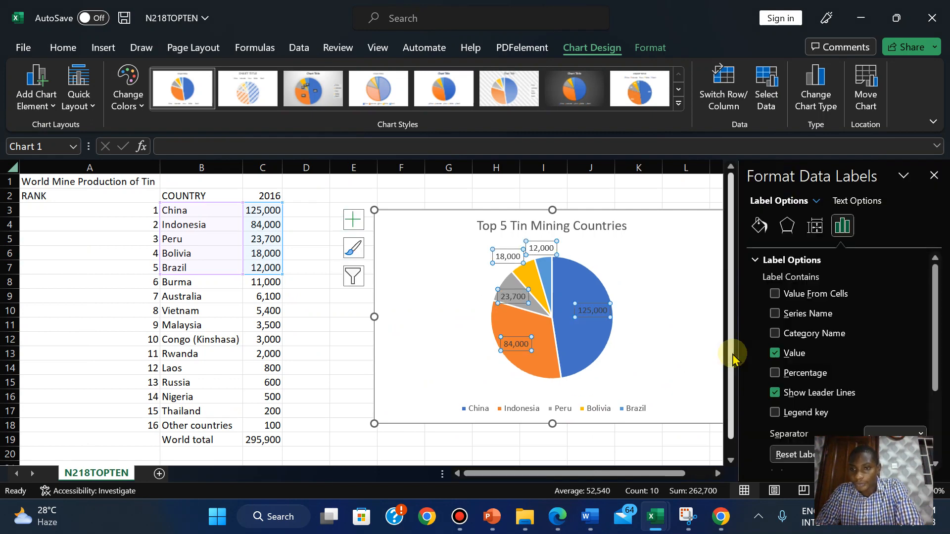
left_click(776, 334)
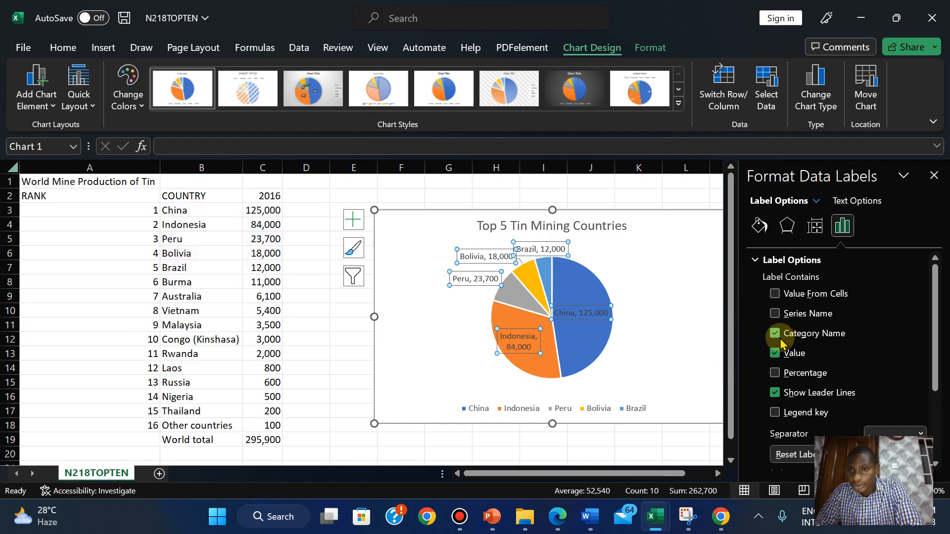
left_click(775, 393)
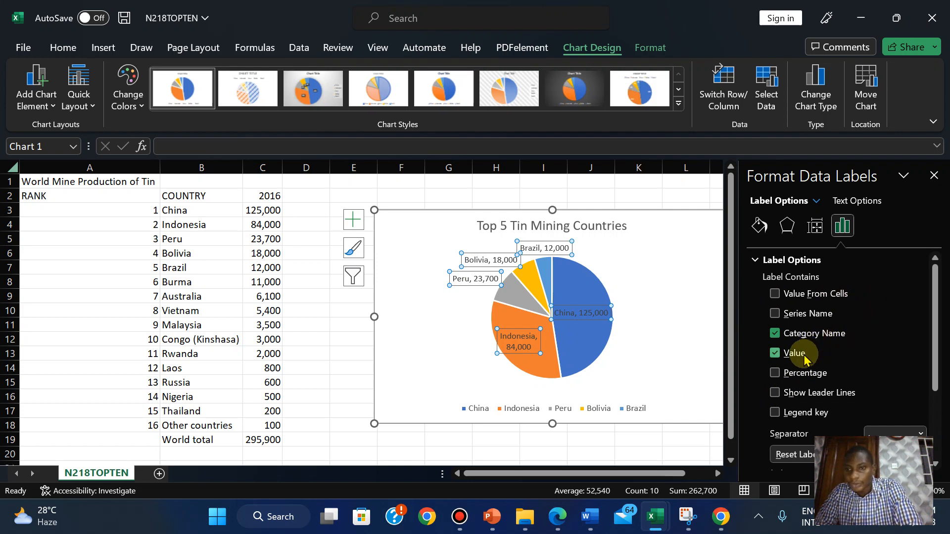
left_click(934, 175)
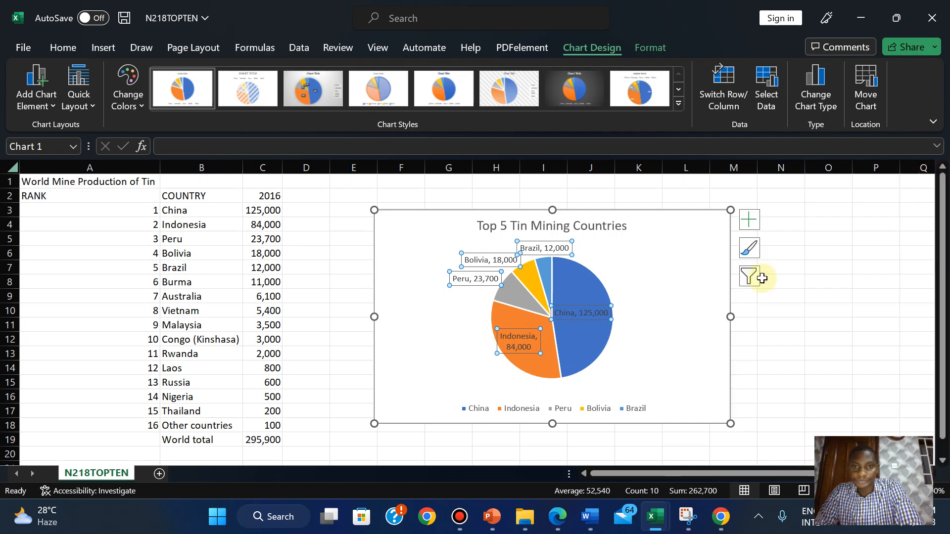
left_click(694, 351)
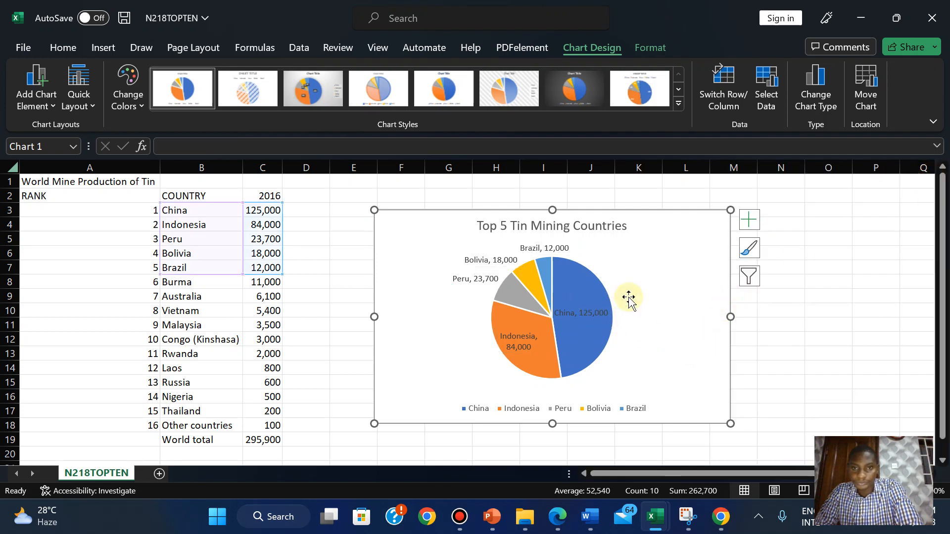
Step: Set the position of the pie chart's data labels to Outside End
left_click(586, 313)
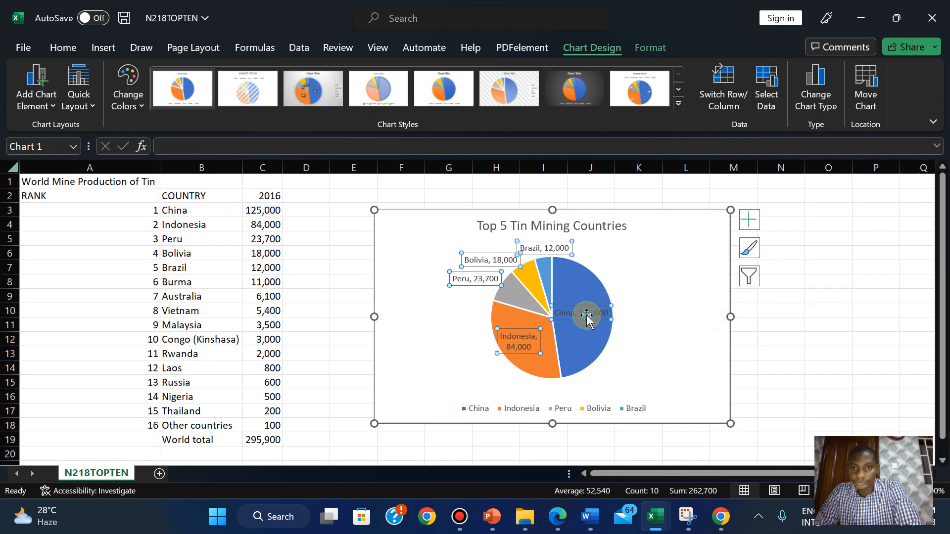
left_click(749, 220)
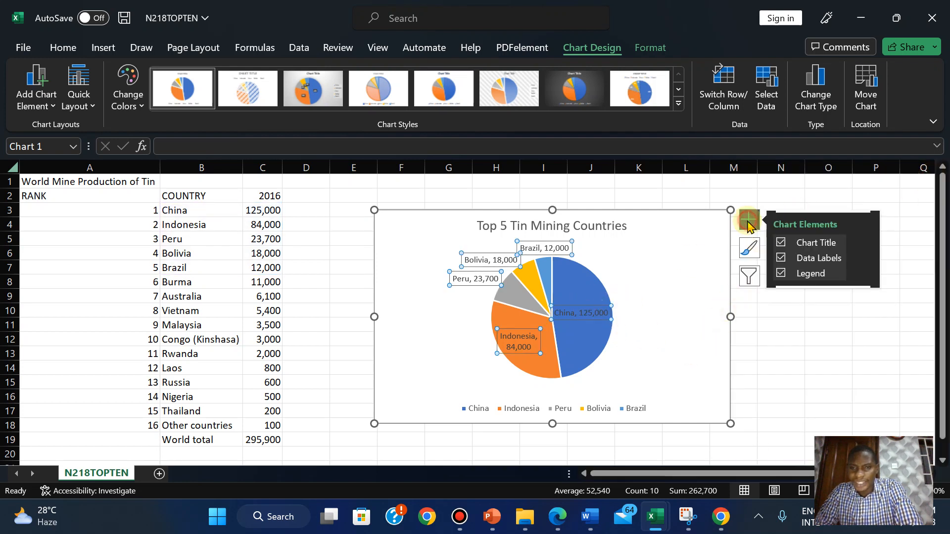
left_click(862, 258)
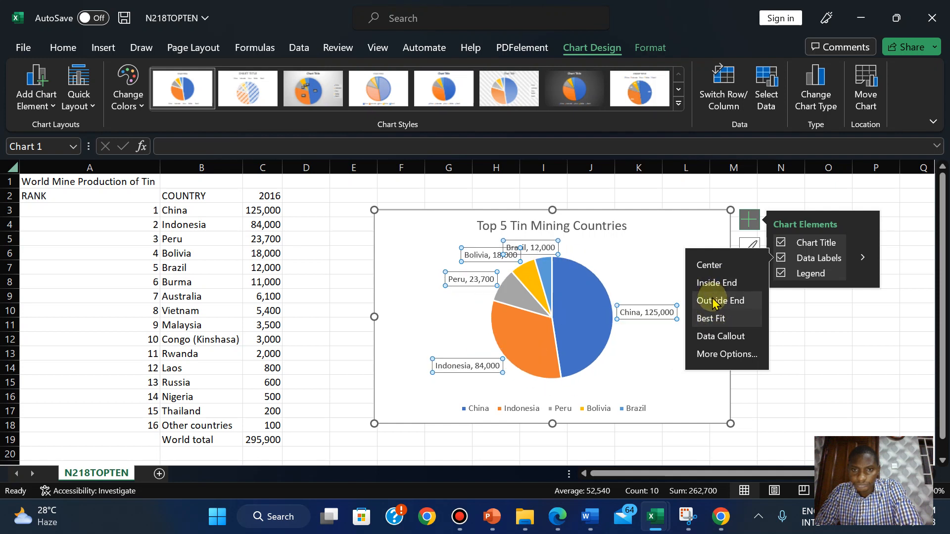
left_click(714, 301)
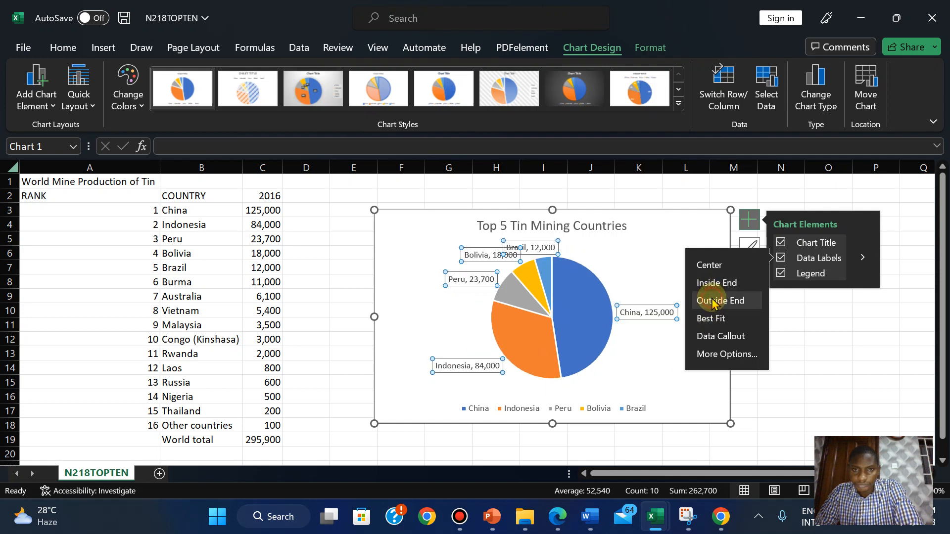
left_click(646, 256)
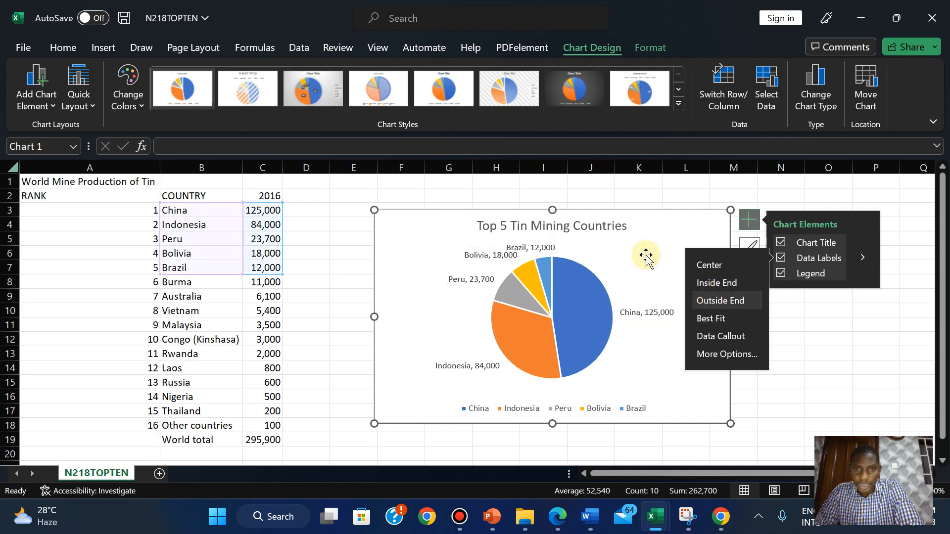
Step: Recheck question 39 in the exam paper PDF and remove the legend from the pie chart in N218TOPTEN
left_click(558, 517)
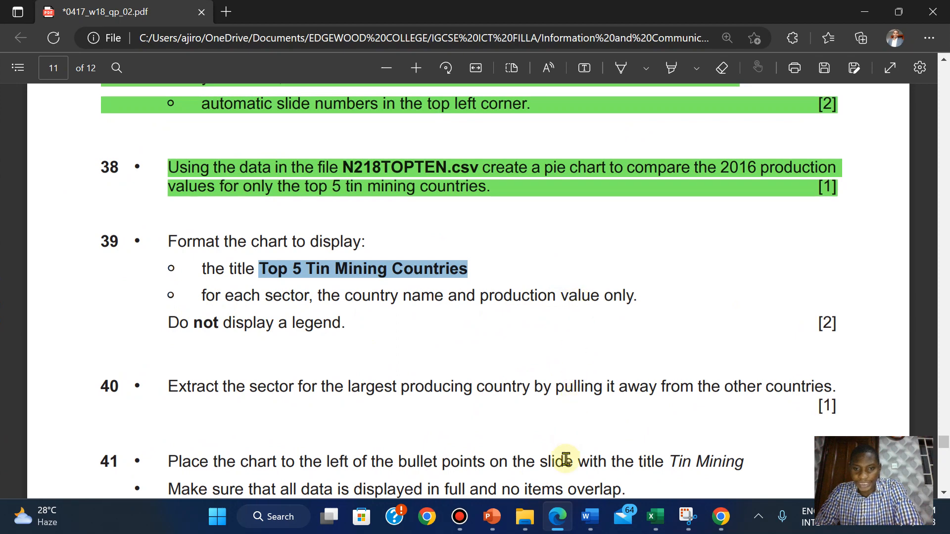
mouse_move(657, 529)
left_click(702, 448)
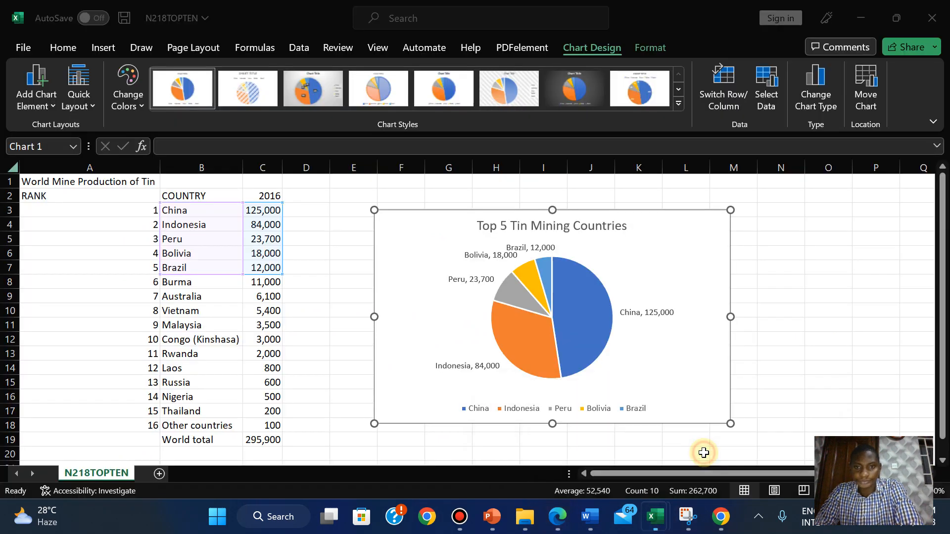
left_click(781, 272)
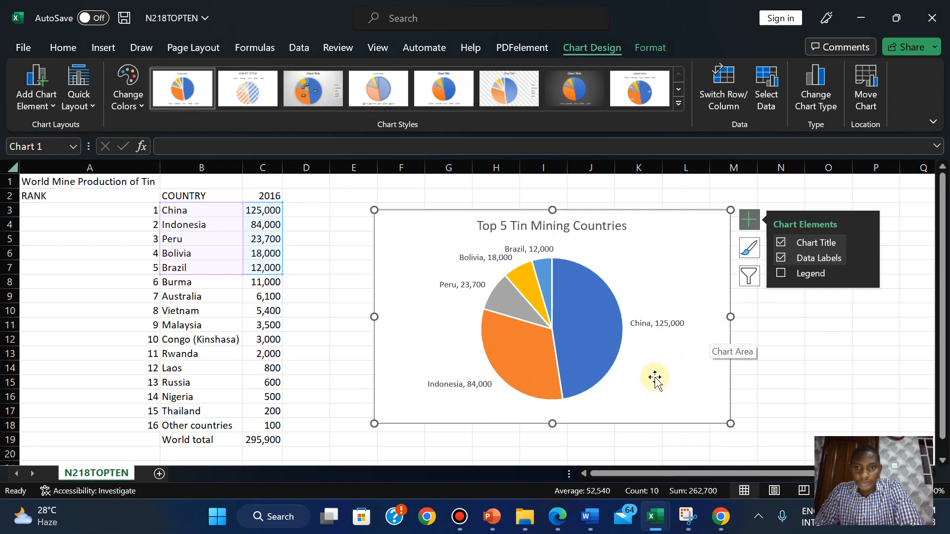
Step: Switch to the exam paper PDF in Edge and highlight the whole text of question 39 in green
left_click(559, 517)
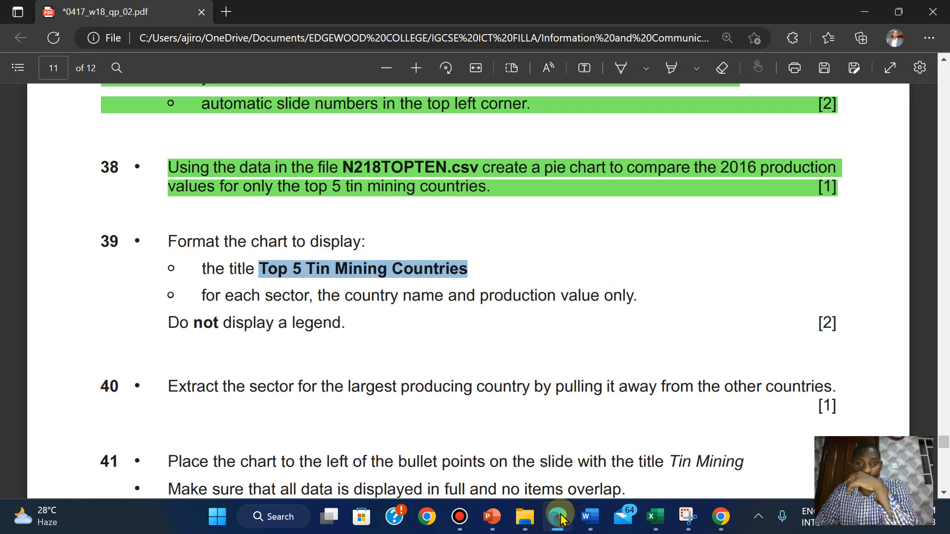
left_click(560, 516)
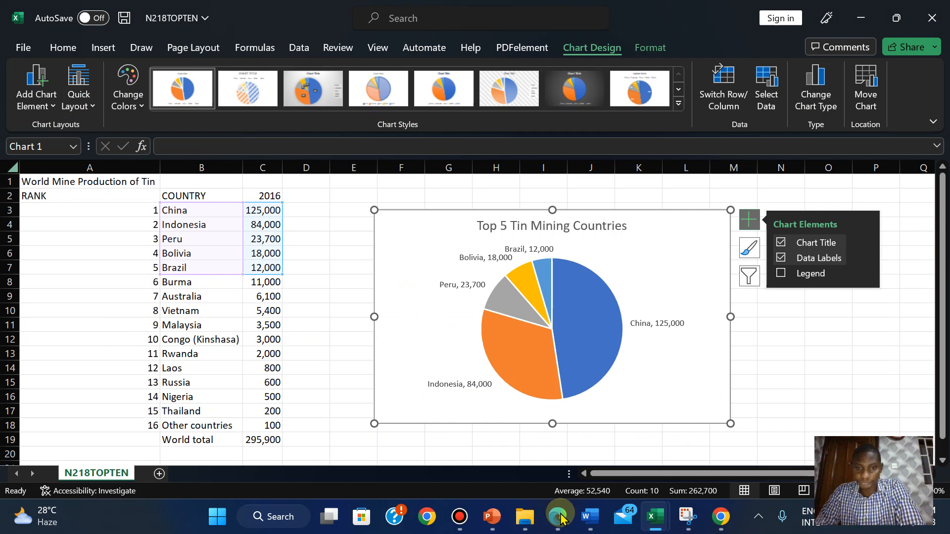
left_click(559, 517)
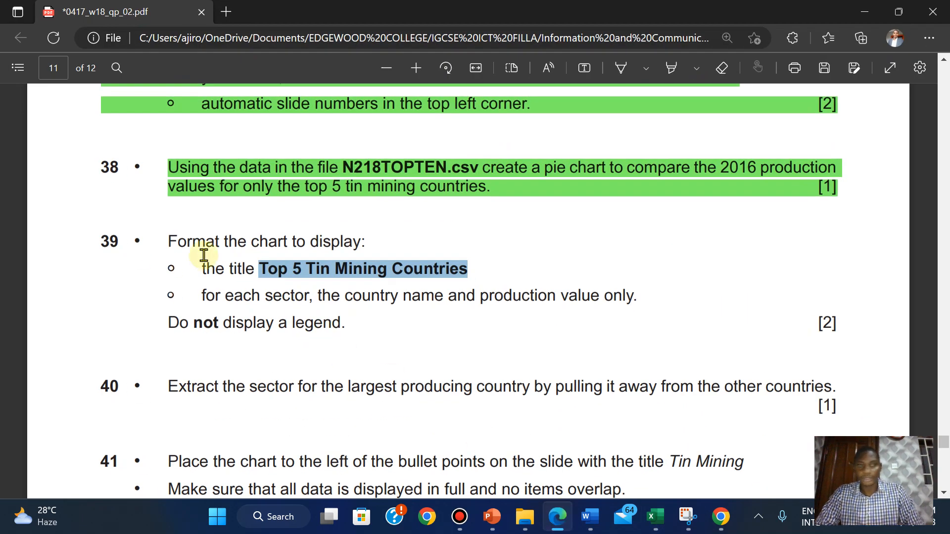
left_click_drag(168, 241, 834, 329)
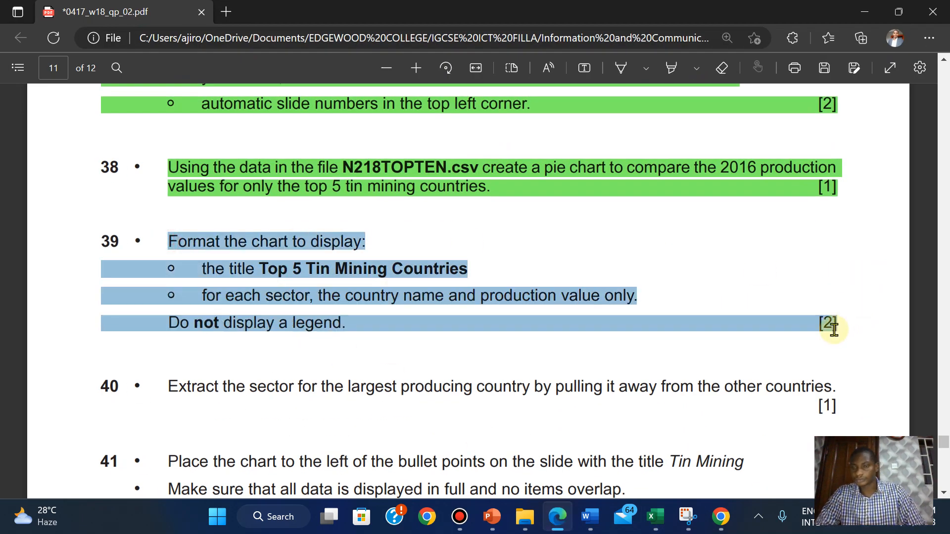
mouse_move(860, 253)
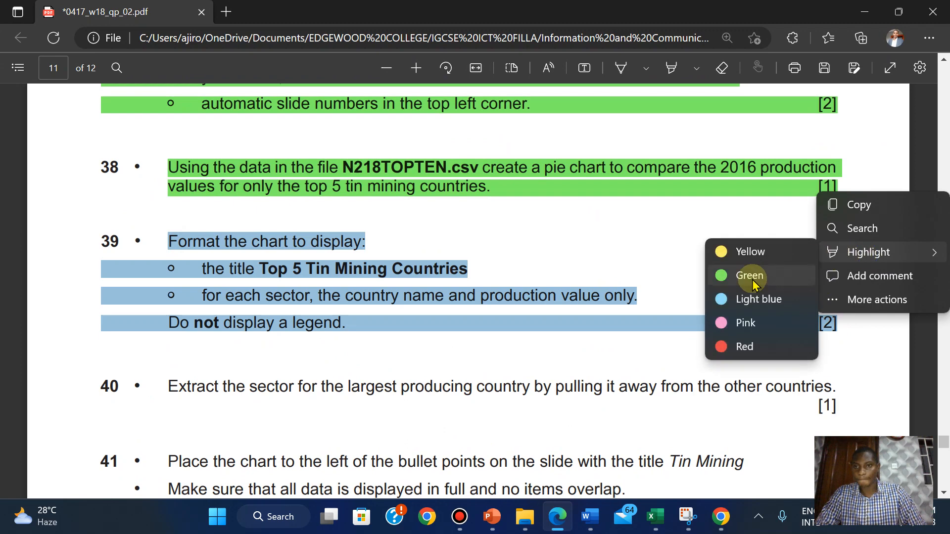
left_click(750, 276)
Step: Read question 40 in the exam paper PDF and compare its requirement with the pie chart in N218TOPTEN in Excel
scroll(254, 409, "down", 2)
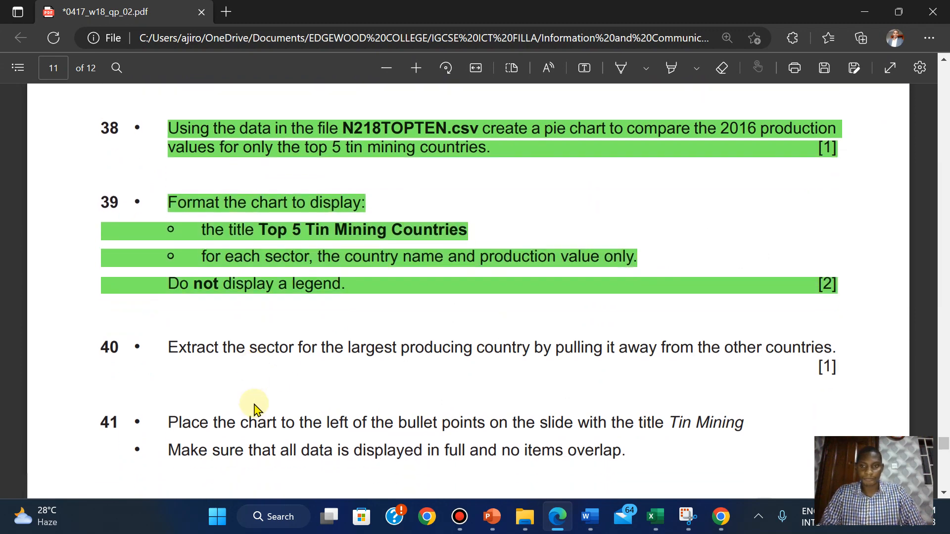
scroll(255, 409, "up", 1)
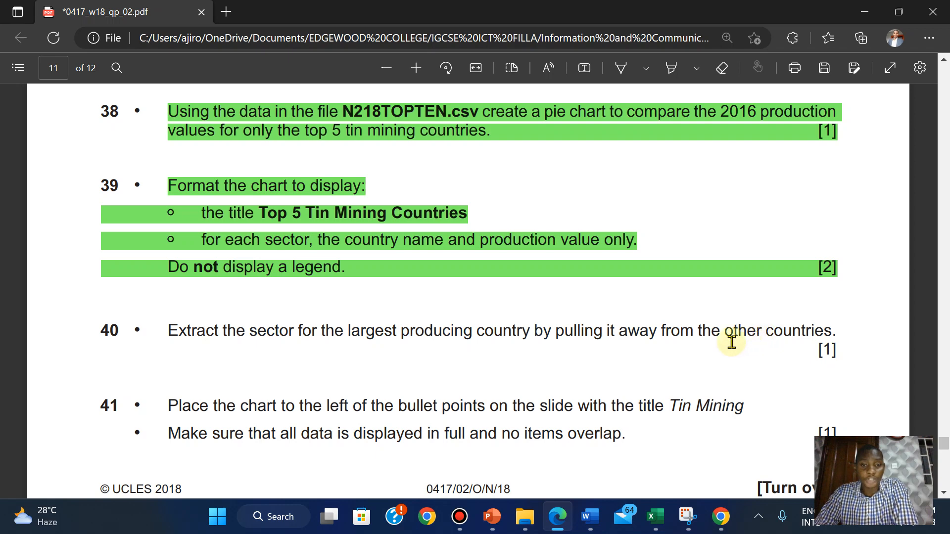
mouse_move(656, 517)
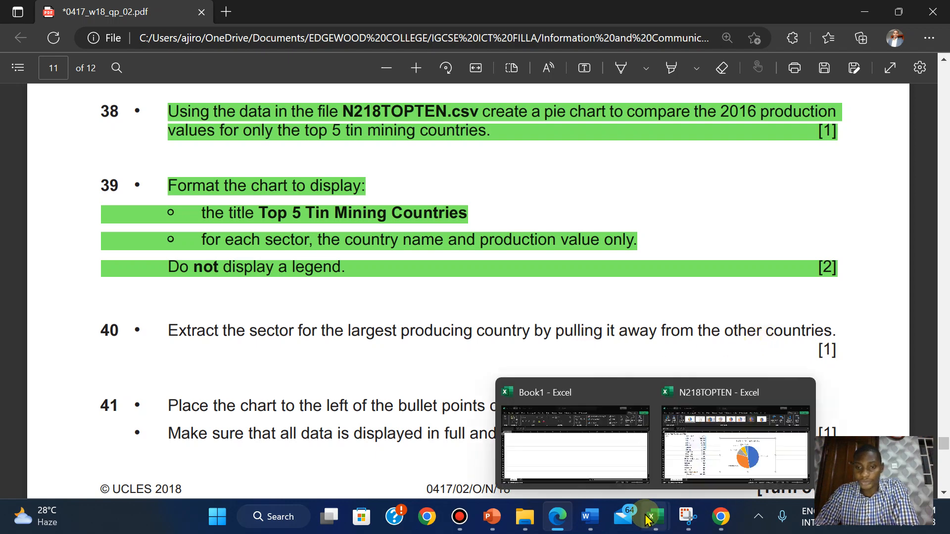
left_click(733, 433)
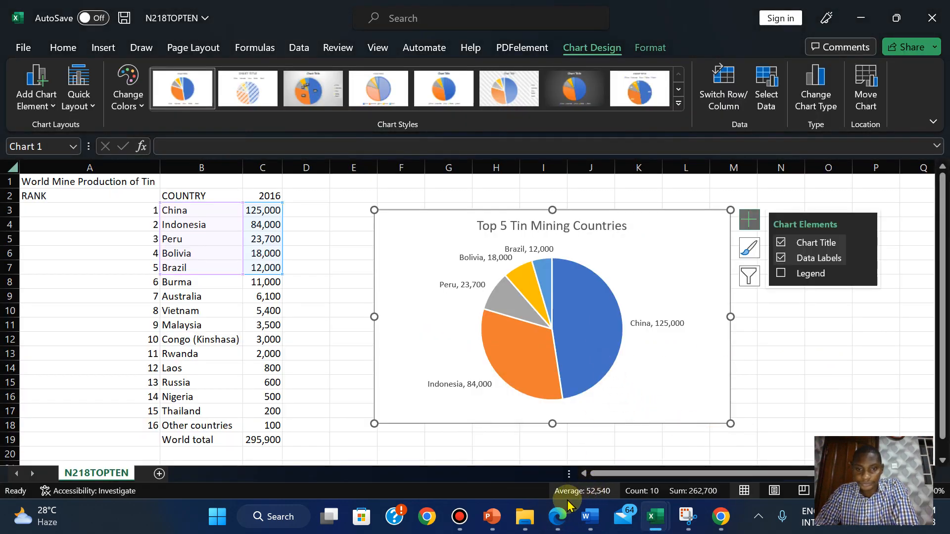
left_click(559, 516)
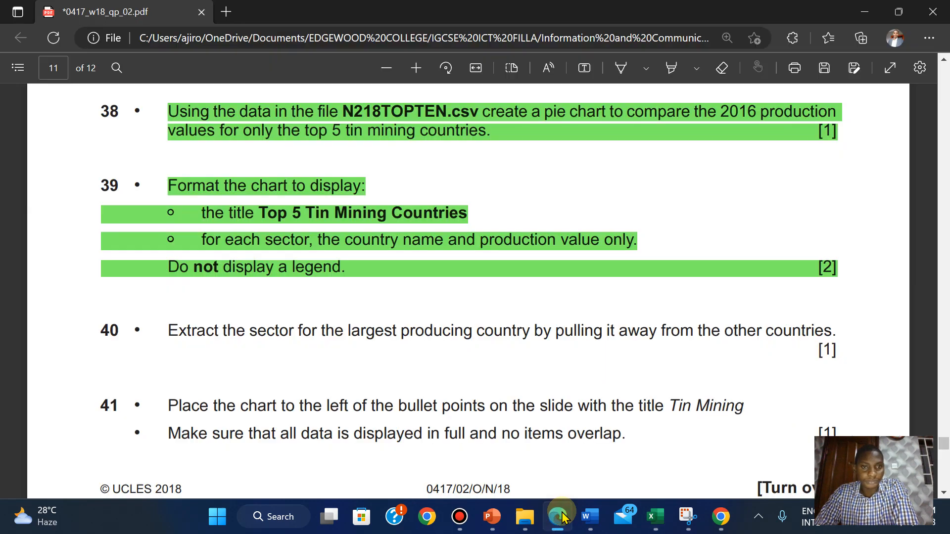
left_click(562, 517)
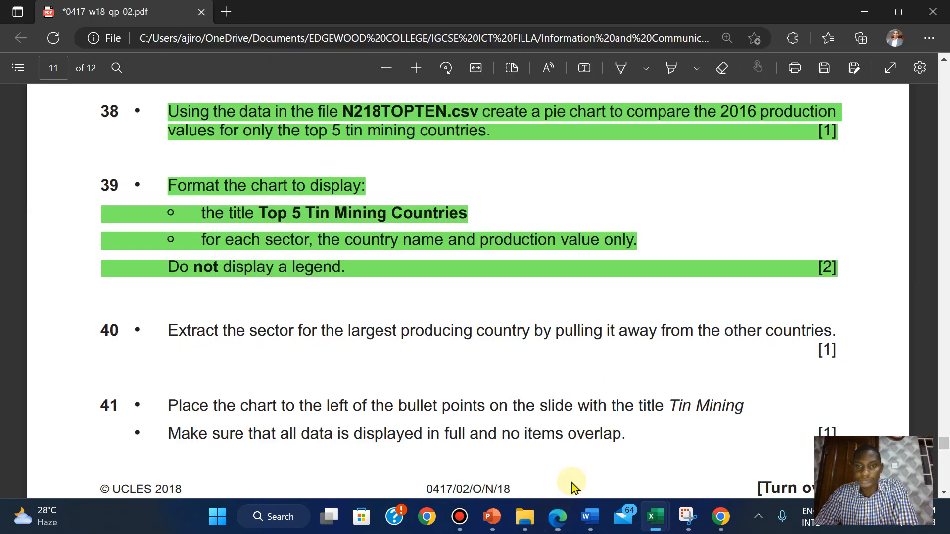
left_click(601, 330)
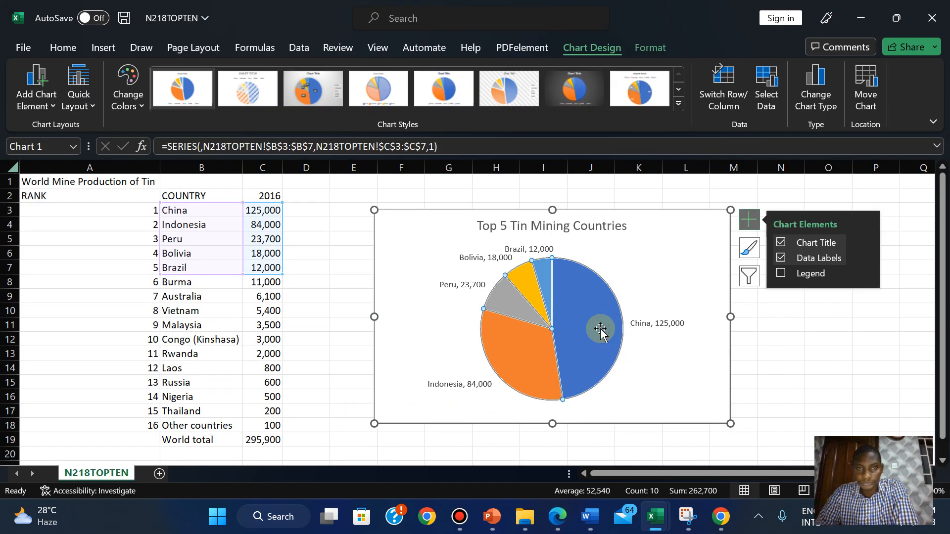
right_click(601, 331)
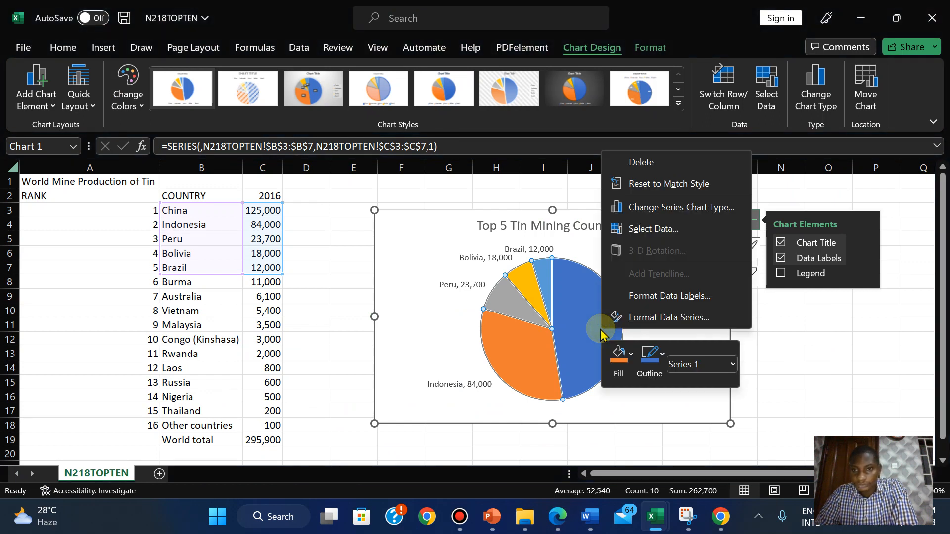
key("Escape")
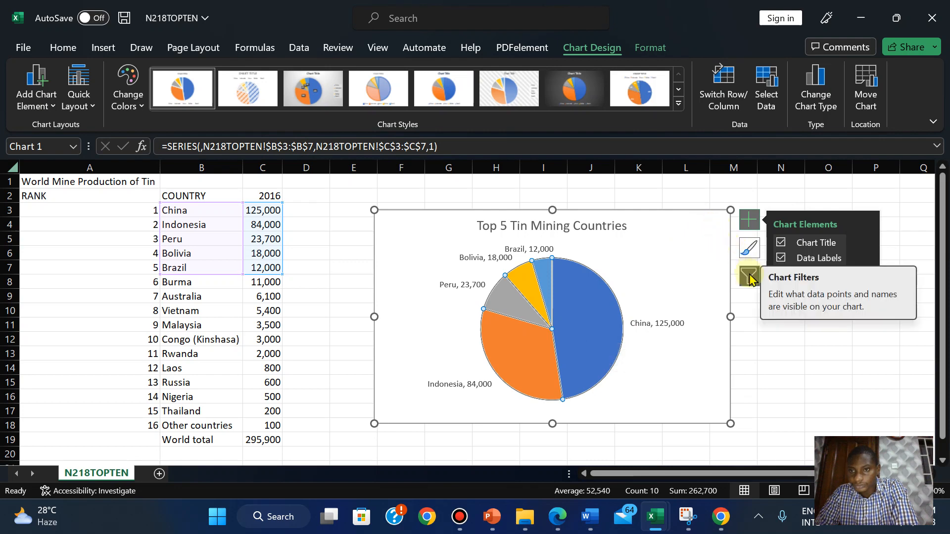
Step: Try to isolate the largest sector by filtering Indonesia, Peru, Bolivia and Brazil out of the pie chart, keeping only China
left_click(750, 280)
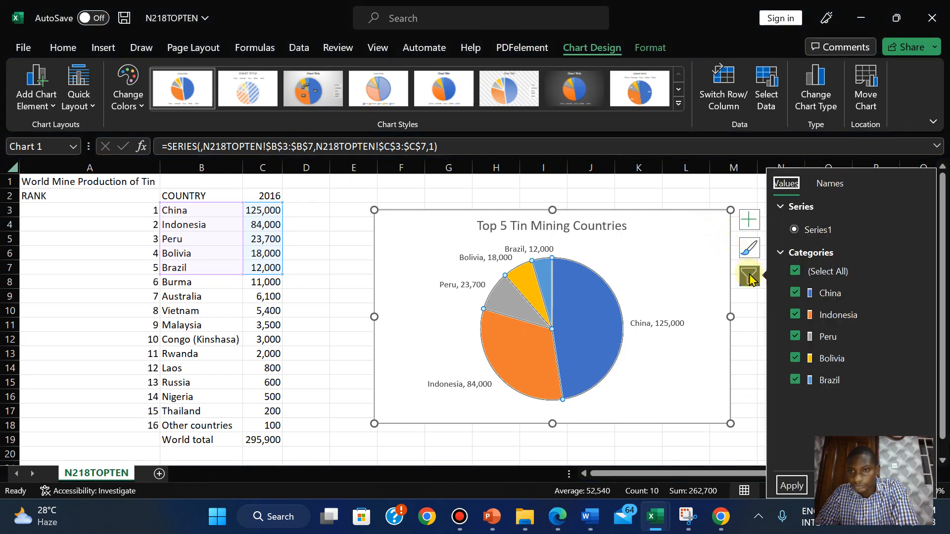
left_click(796, 293)
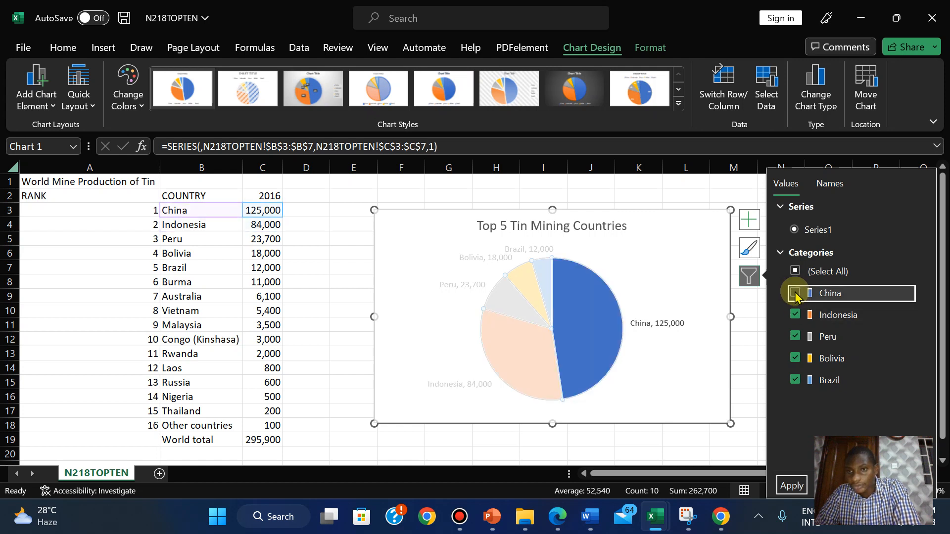
left_click(796, 314)
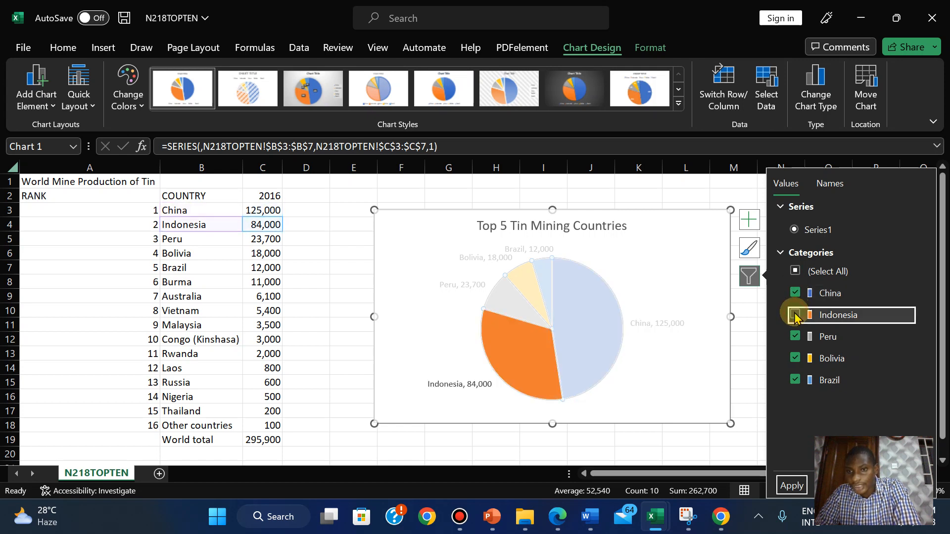
left_click(794, 339)
left_click(796, 359)
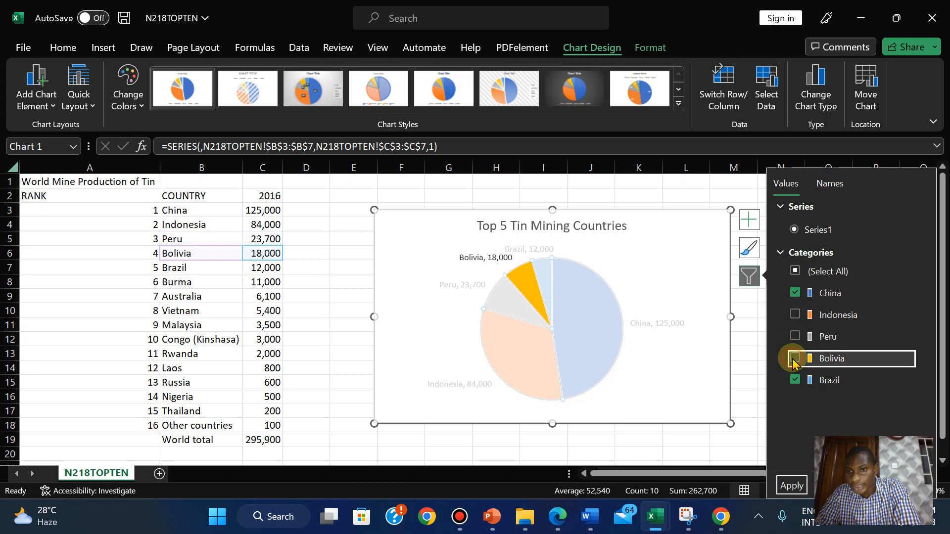
left_click(794, 381)
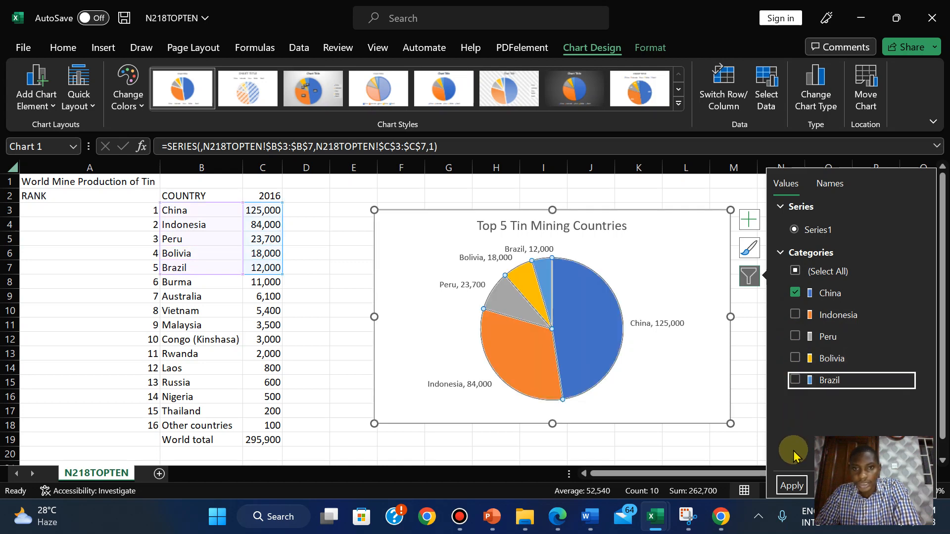
left_click(790, 485)
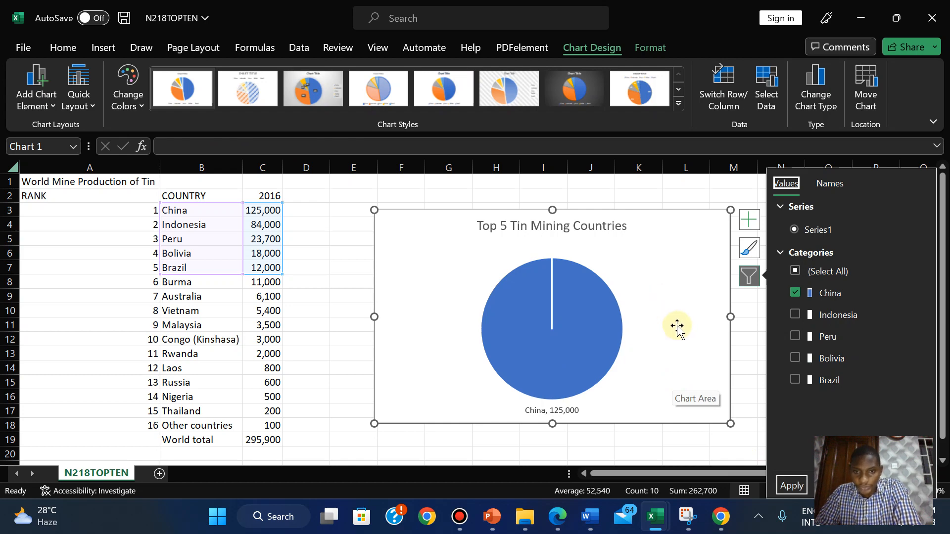
Step: Recheck question 40 in the exam paper PDF in Edge against the filtered chart, ending back in the N218TOPTEN workbook in Excel
left_click(553, 518)
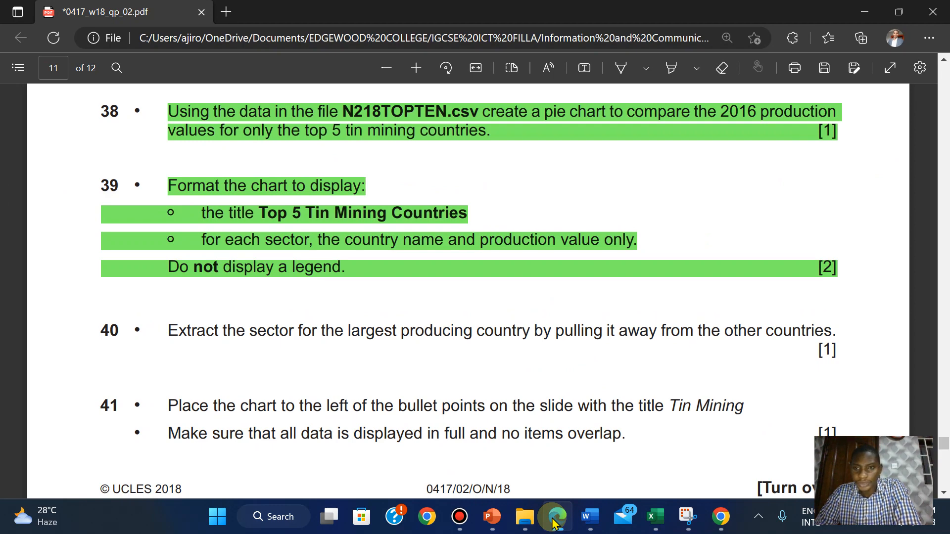
left_click(553, 519)
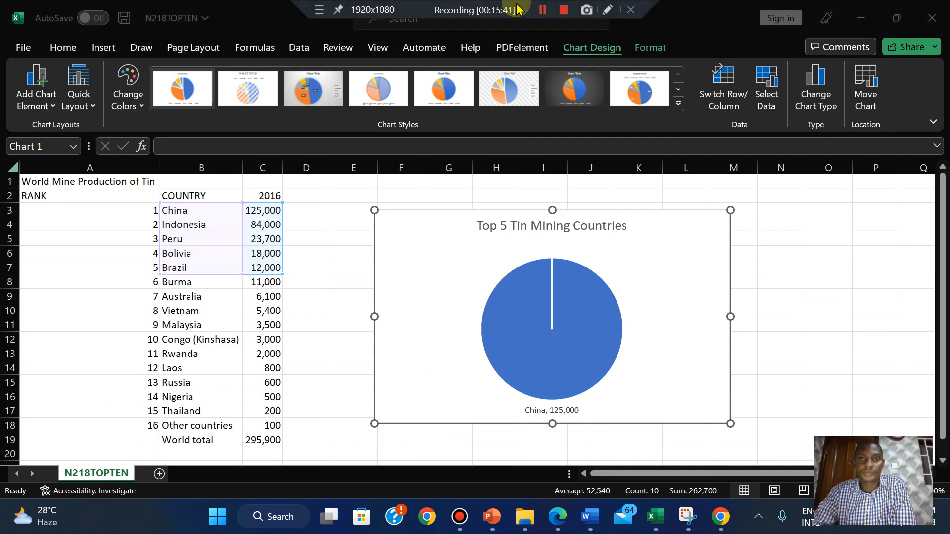
left_click(577, 292)
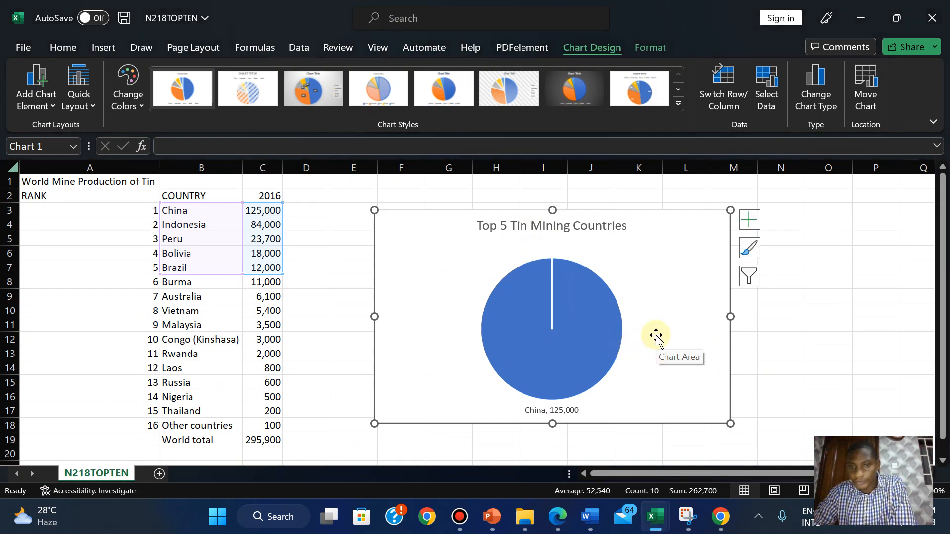
left_click(559, 516)
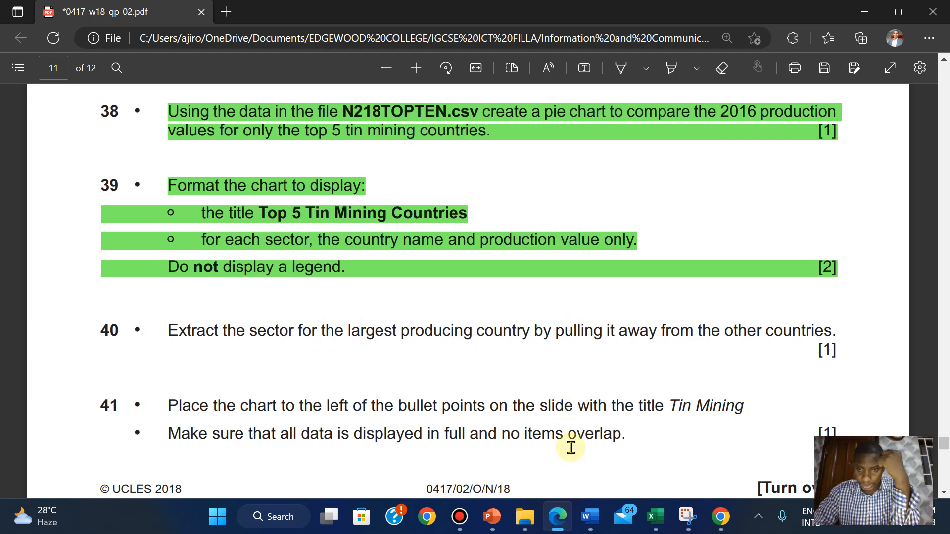
mouse_move(655, 517)
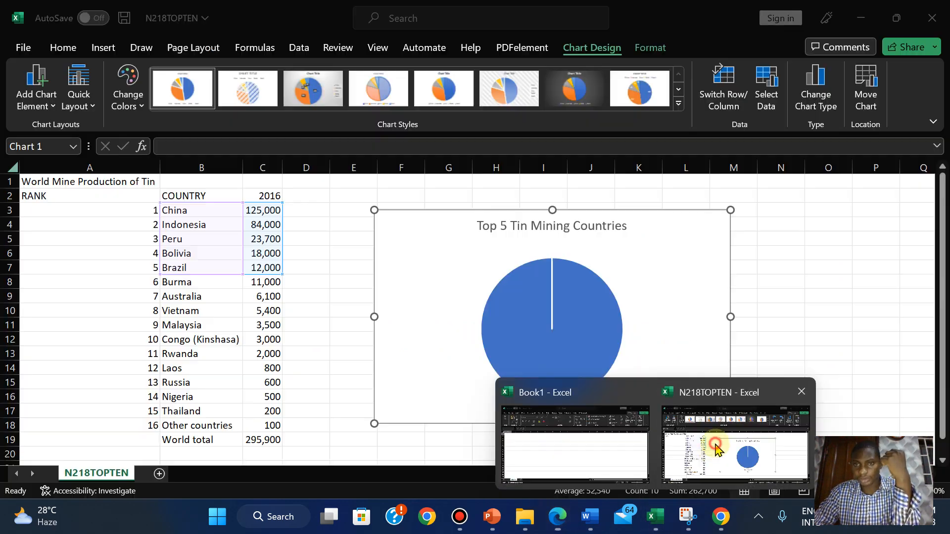
left_click(716, 448)
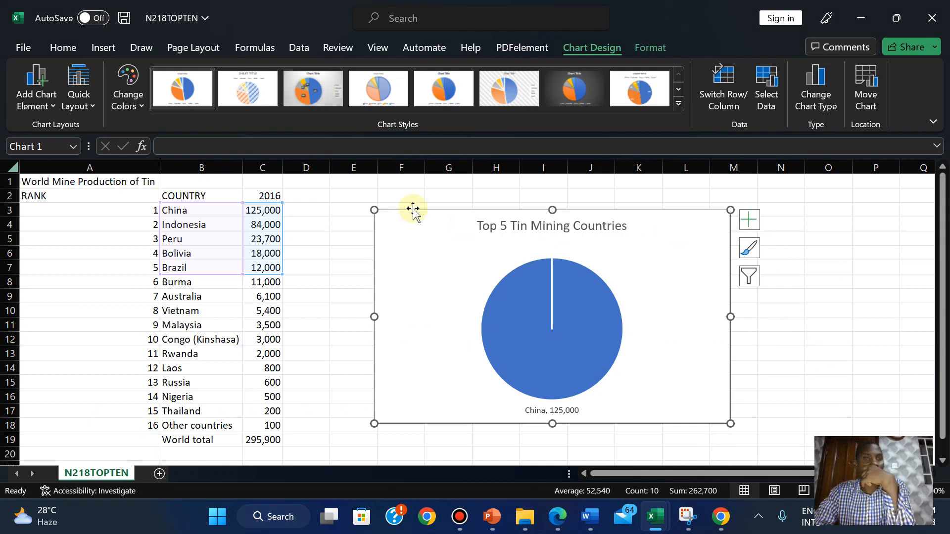
Step: Restore all categories in the pie chart's filter so that all five countries are included
left_click(750, 223)
left_click(750, 223)
left_click(749, 278)
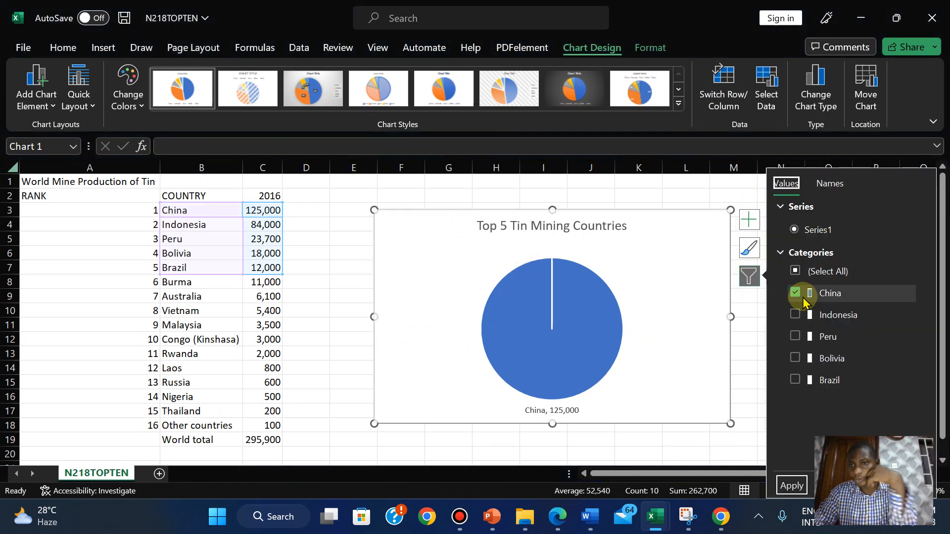
left_click(796, 273)
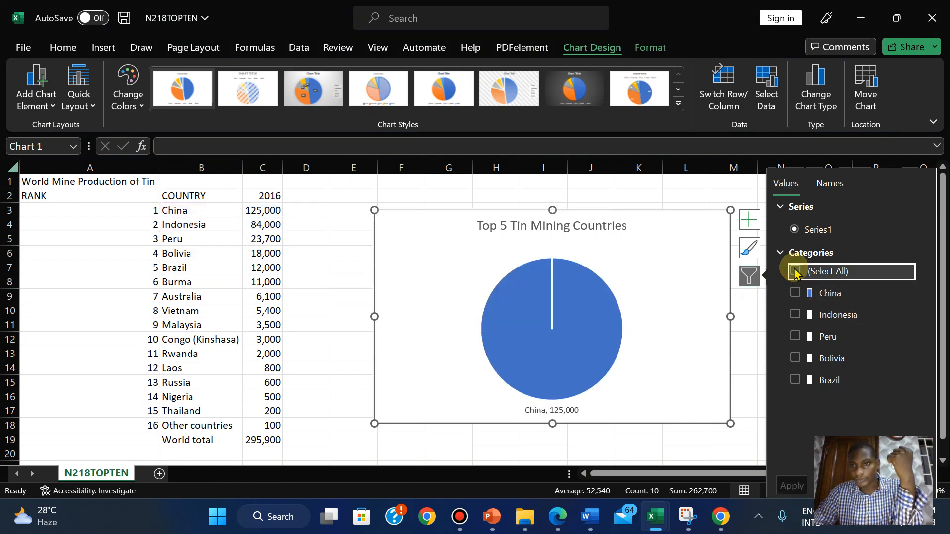
left_click(796, 273)
left_click(788, 480)
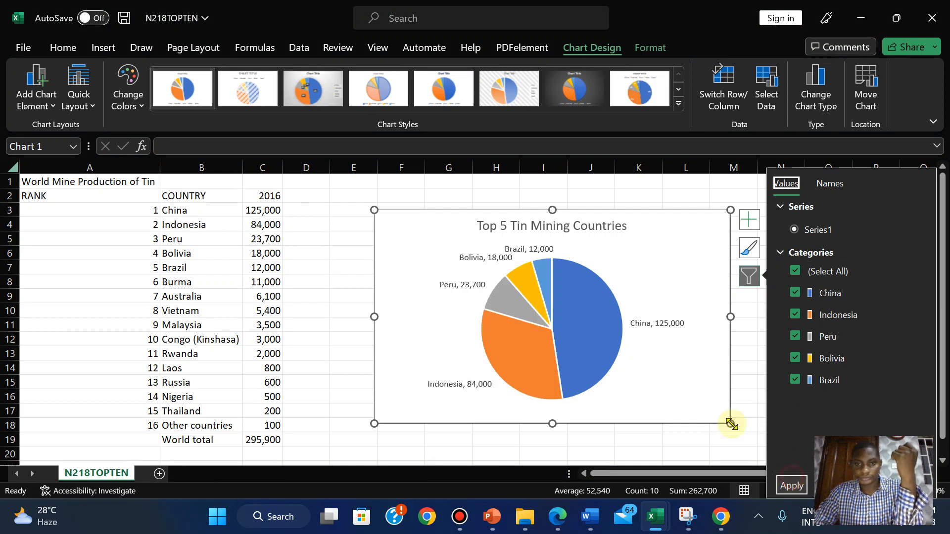
Step: Examine the formatting options of the pie chart's data labels and chart area for a way to pull out a sector
left_click(749, 224)
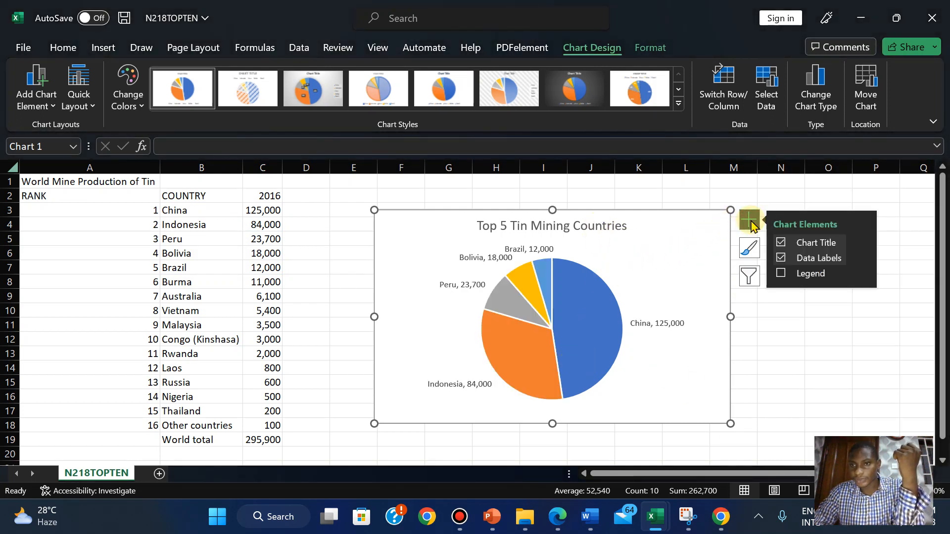
left_click(861, 258)
left_click(729, 355)
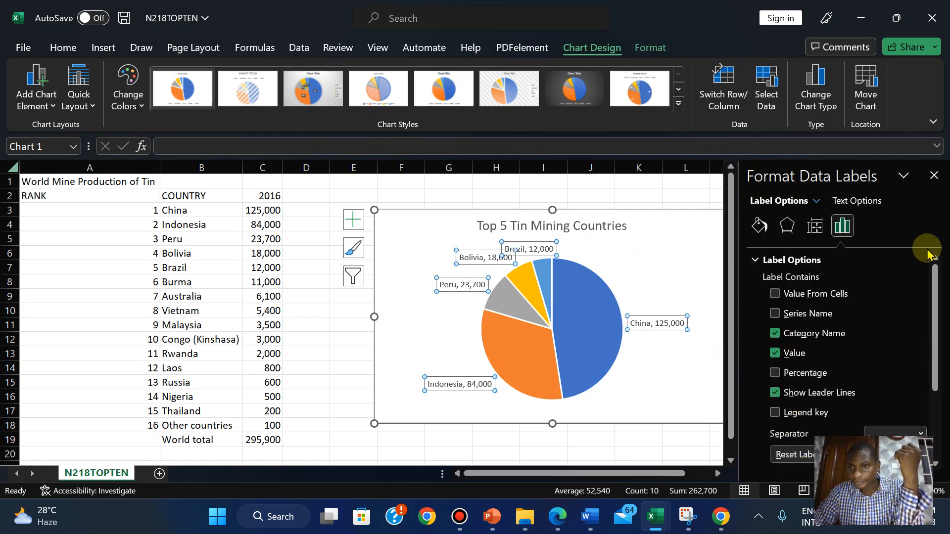
left_click(933, 175)
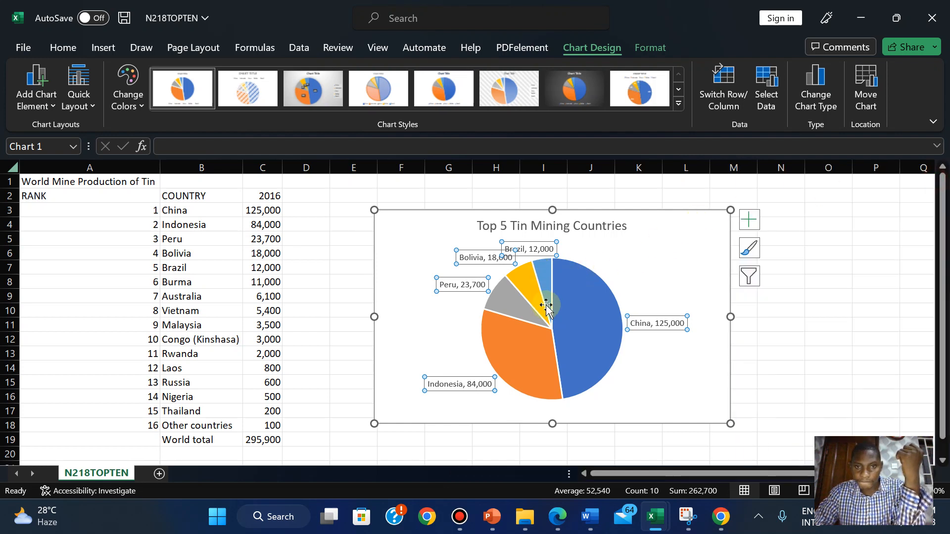
left_click(666, 285)
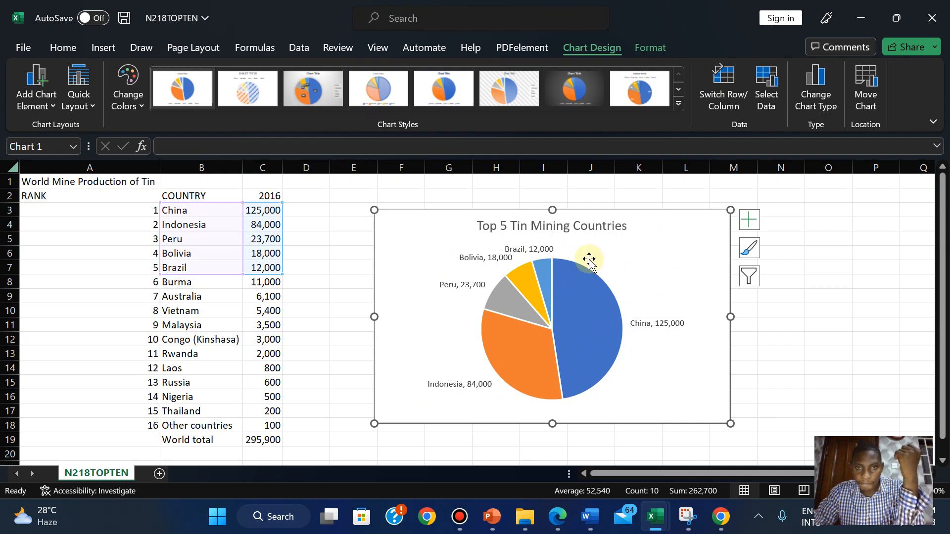
left_click(500, 260)
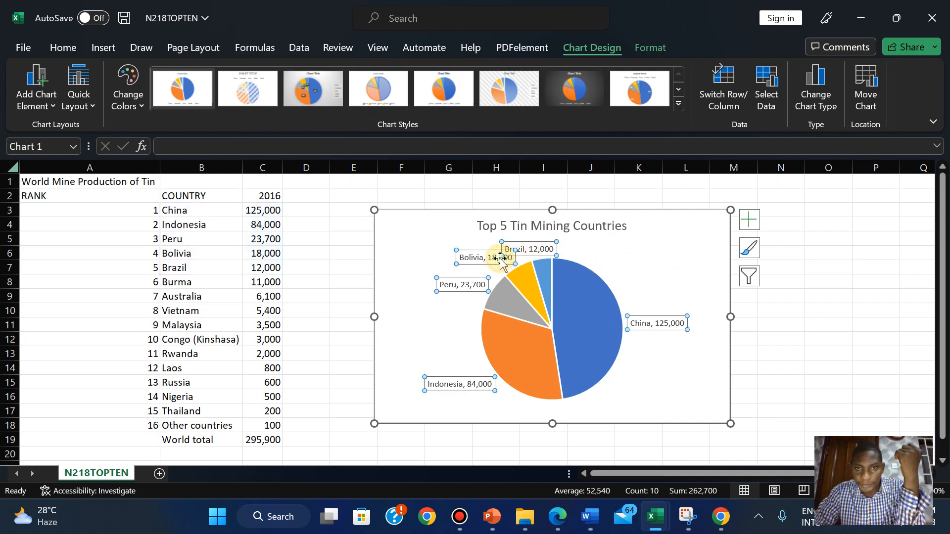
left_click(749, 222)
left_click(852, 258)
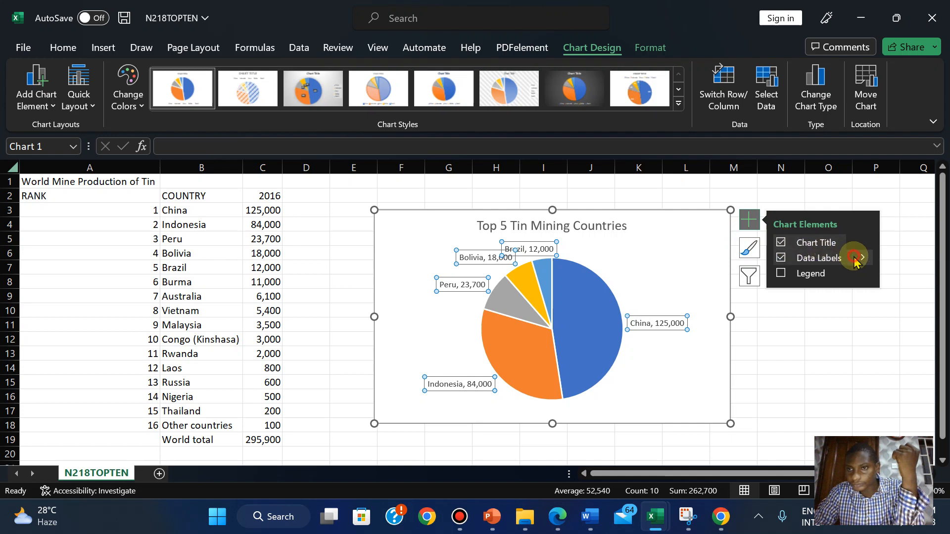
left_click(702, 354)
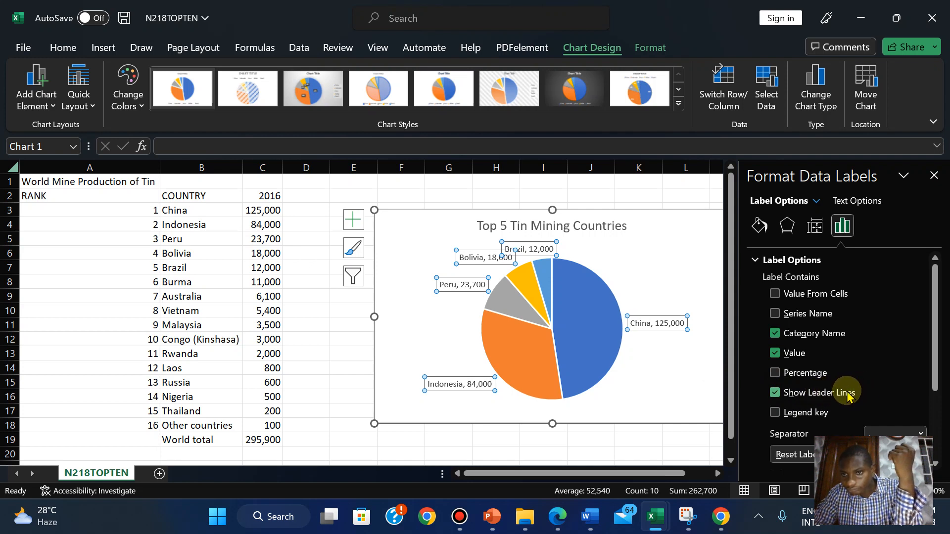
left_click(934, 175)
left_click(671, 249)
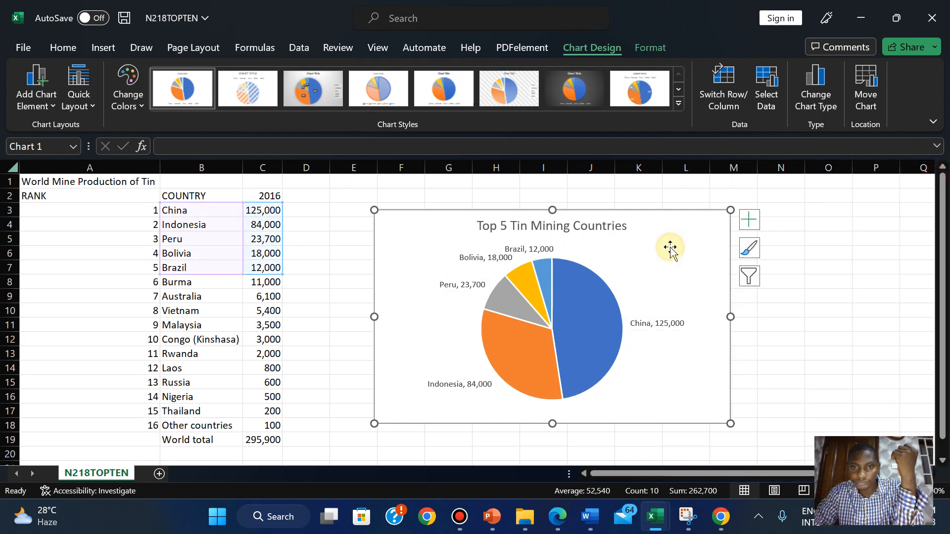
left_click(671, 249)
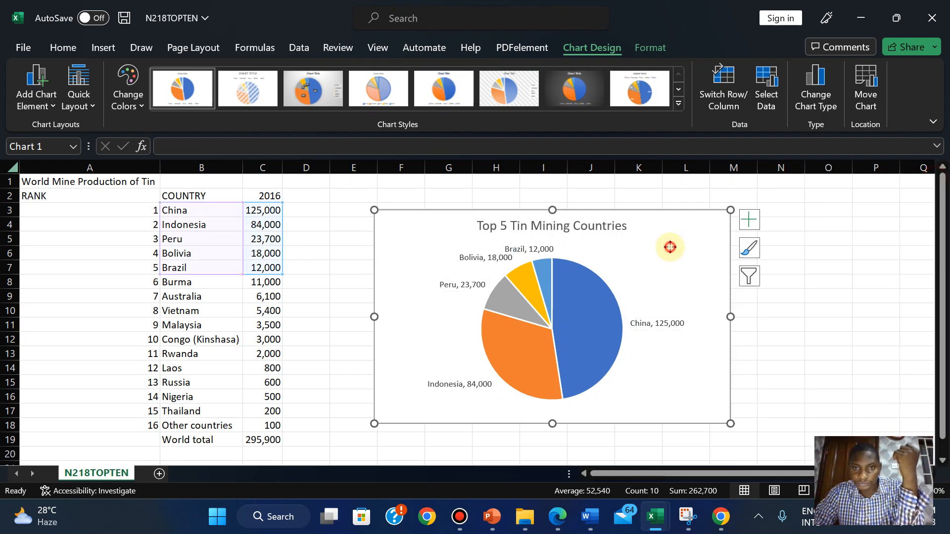
double_click(671, 248)
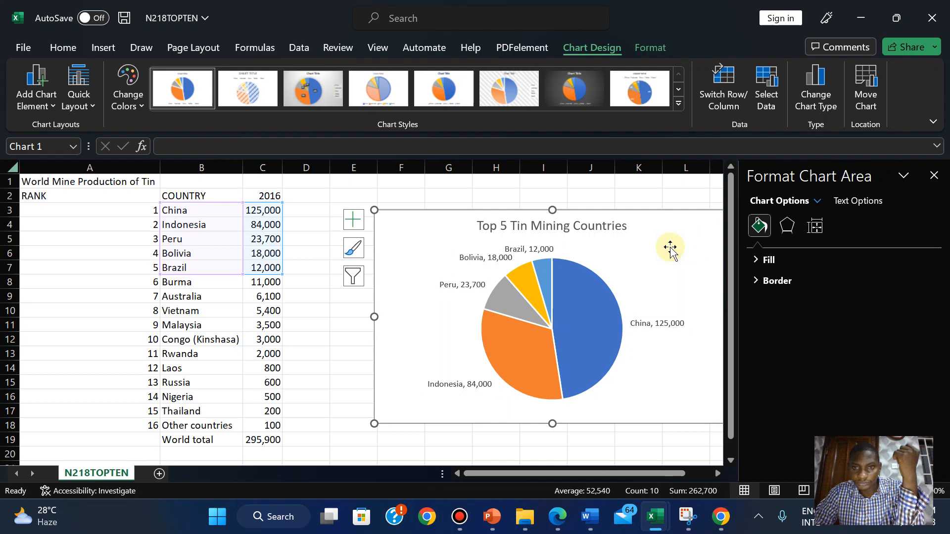
left_click(934, 175)
Step: Pull the China sector away from the rest of the pie and check it against question 40 in the exam paper PDF
left_click(580, 330)
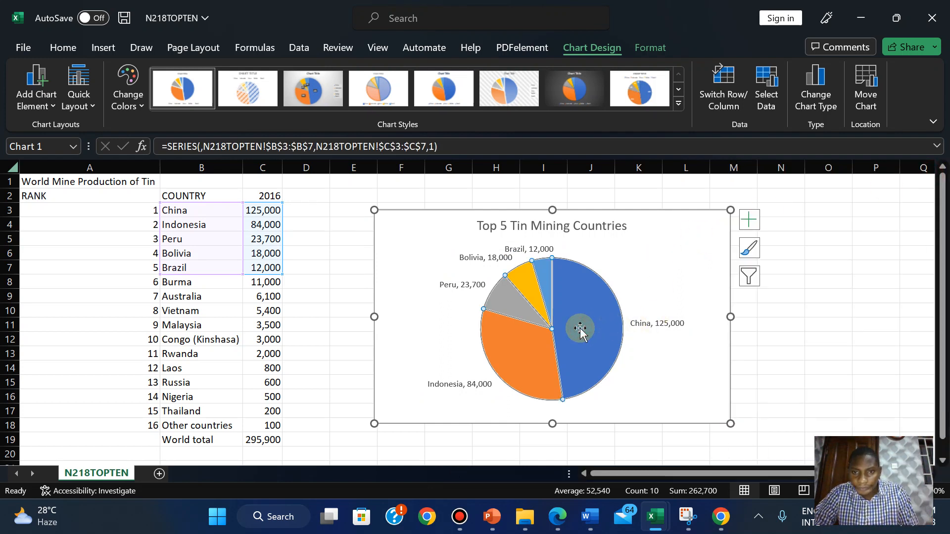
left_click_drag(580, 328, 587, 330)
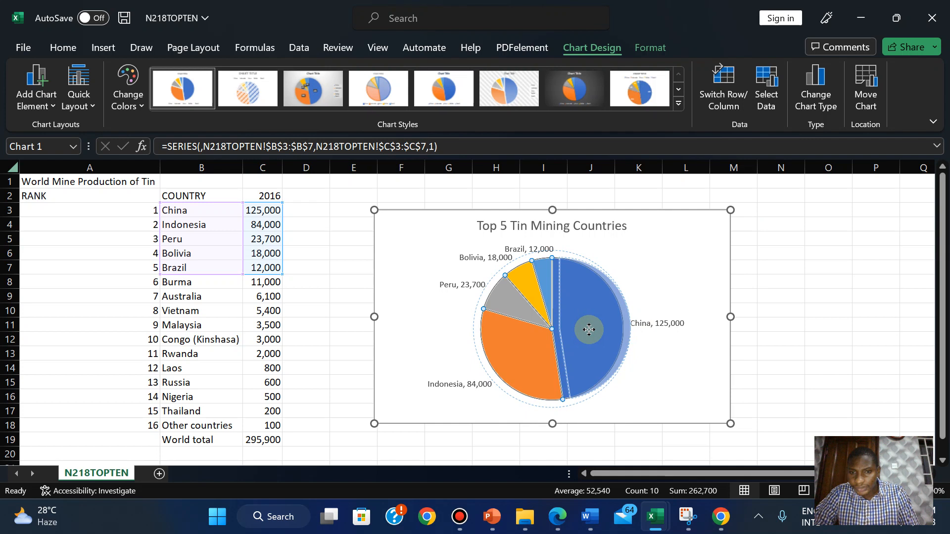
left_click_drag(589, 330, 590, 330)
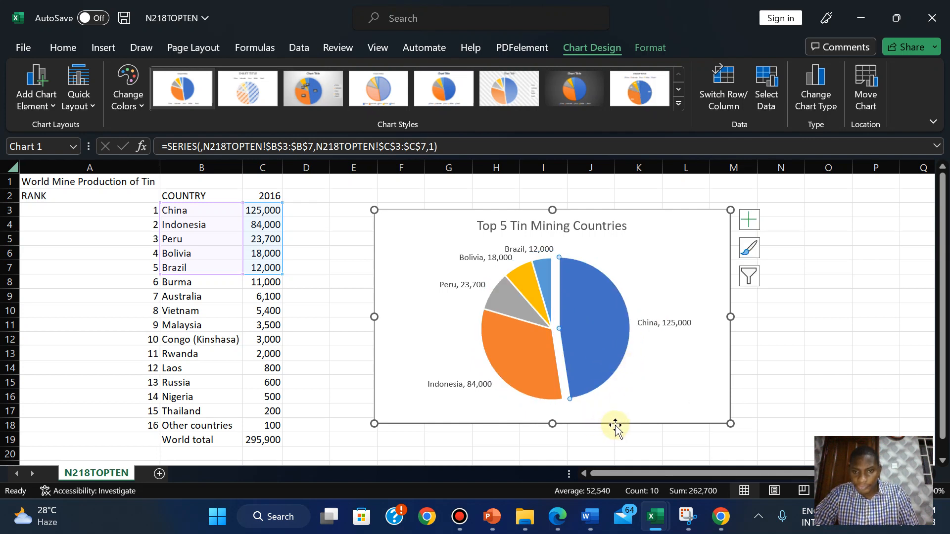
left_click(561, 526)
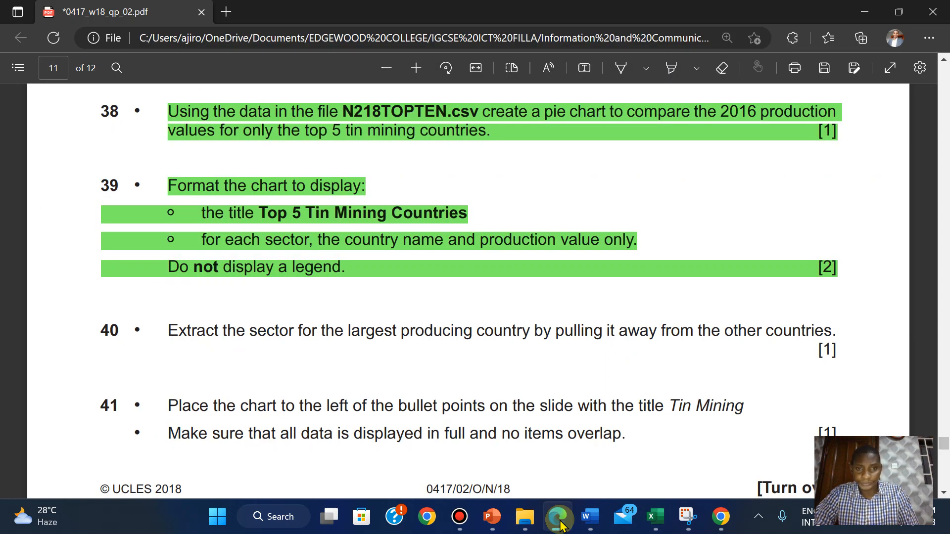
left_click(561, 526)
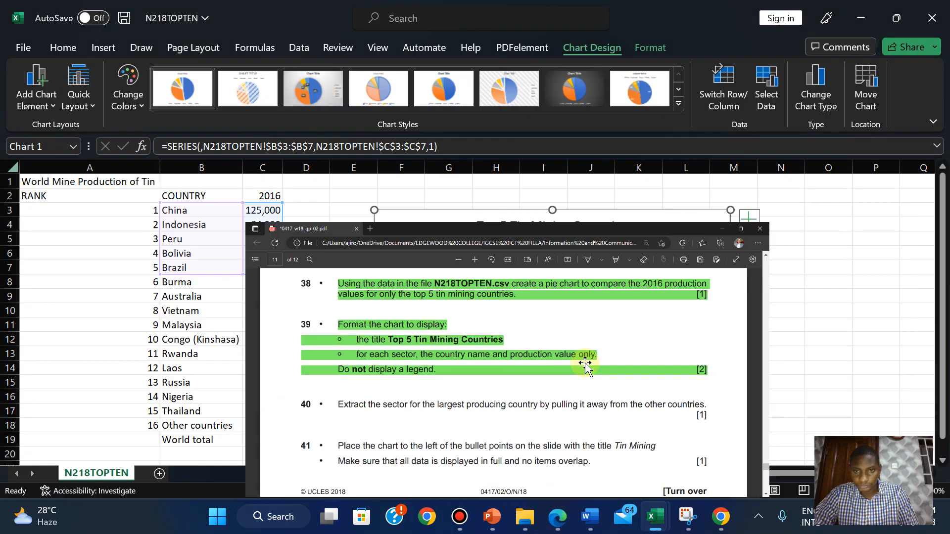
Step: Readjust the extracted China sector so it sits closer to the pie with a narrow gap
left_click(588, 337)
left_click_drag(588, 337, 587, 336)
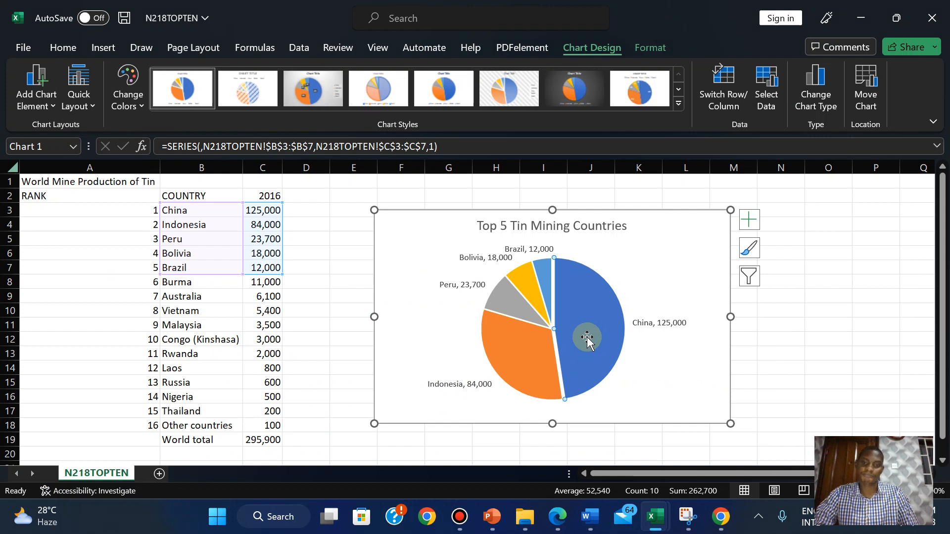
left_click_drag(601, 331, 602, 331)
left_click(643, 383)
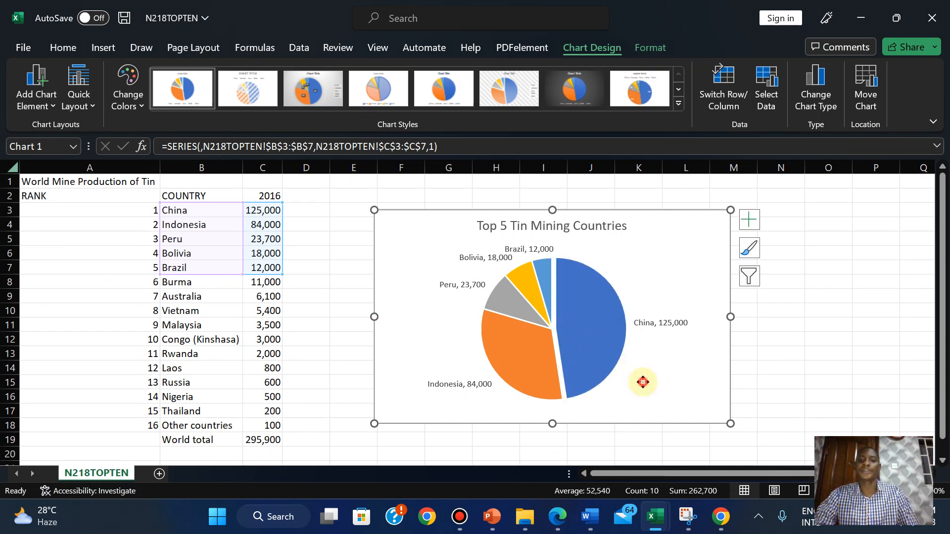
Step: Move the Indonesia and China data labels slightly upward so each connects to its sector with a leader line
left_click(493, 258)
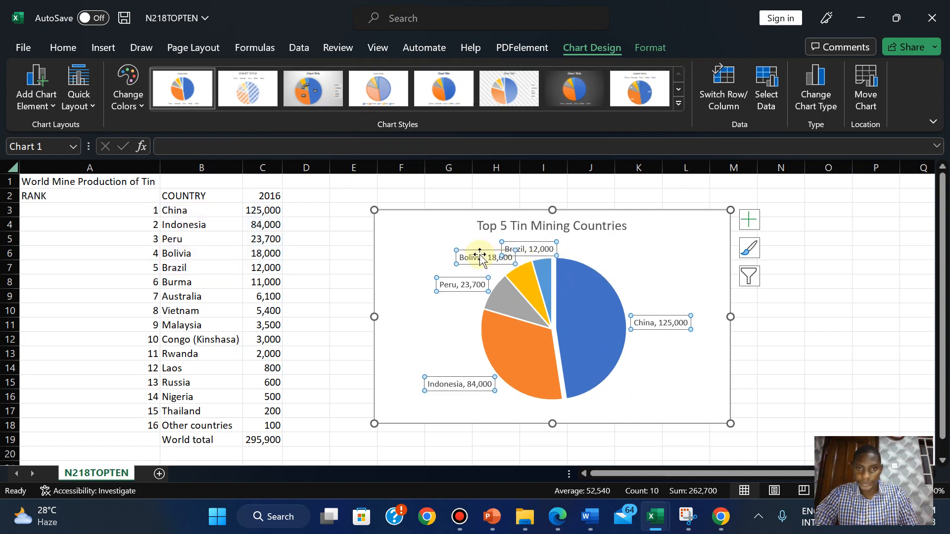
left_click(470, 385)
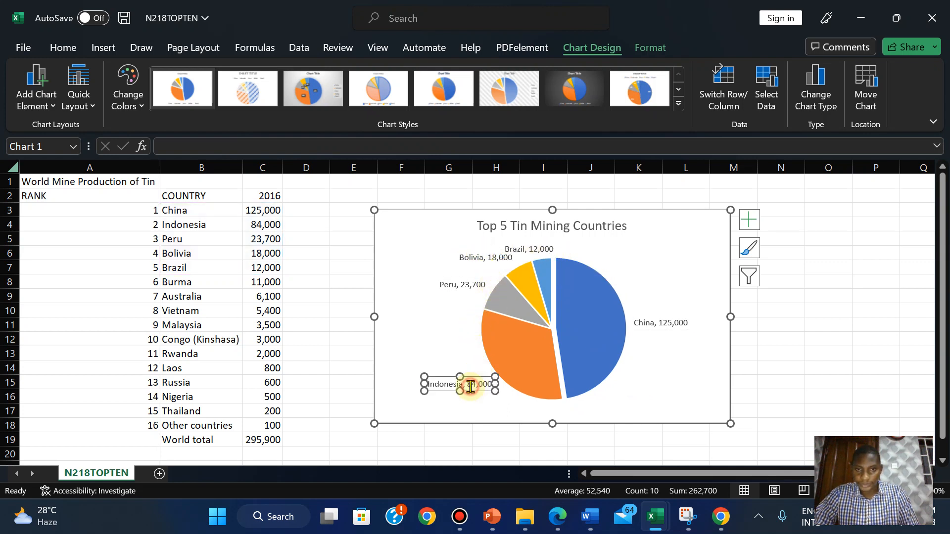
left_click_drag(473, 391, 462, 378)
left_click(665, 324)
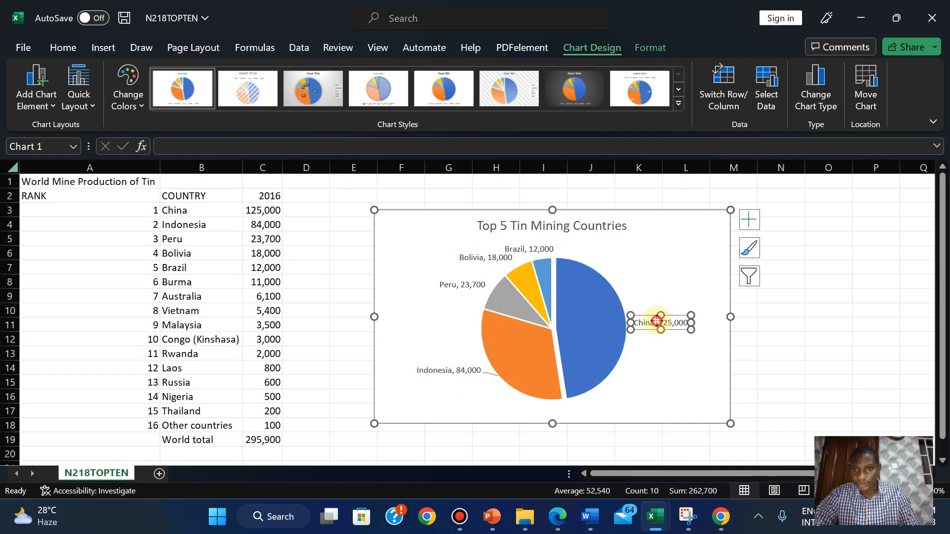
left_click_drag(675, 331, 673, 320)
left_click(683, 347)
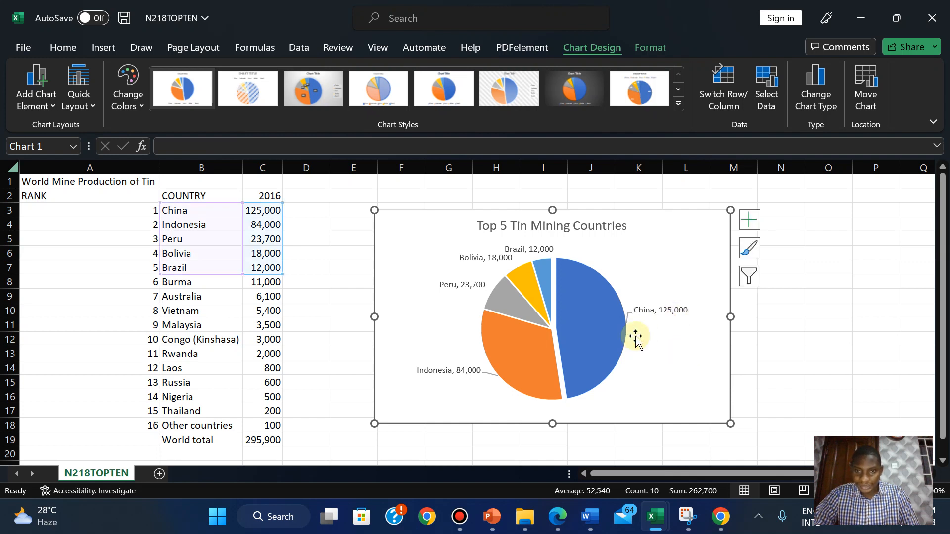
Step: Shift the Peru and Bolivia data labels slightly outward from the pie so leader lines connect them to their sectors
left_click(465, 284)
left_click(454, 285)
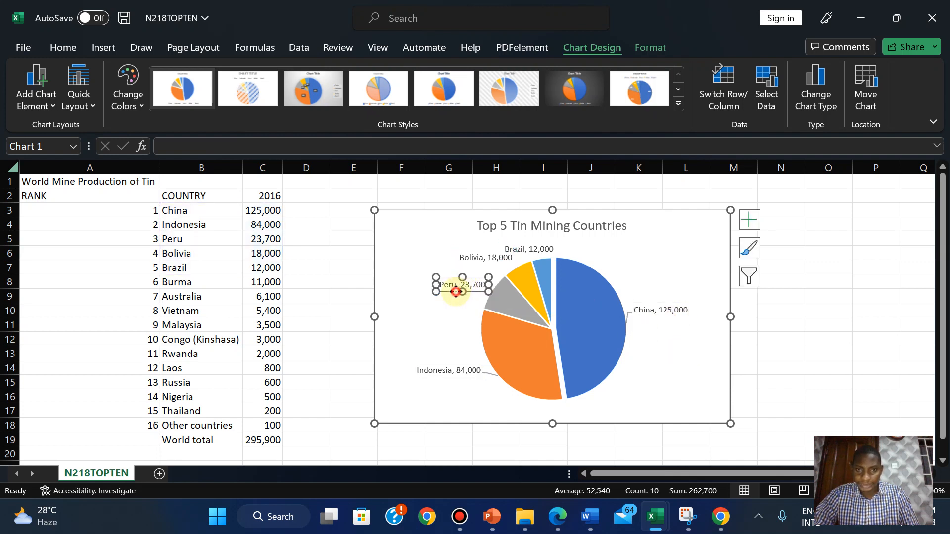
left_click_drag(452, 291, 450, 294)
left_click(434, 264)
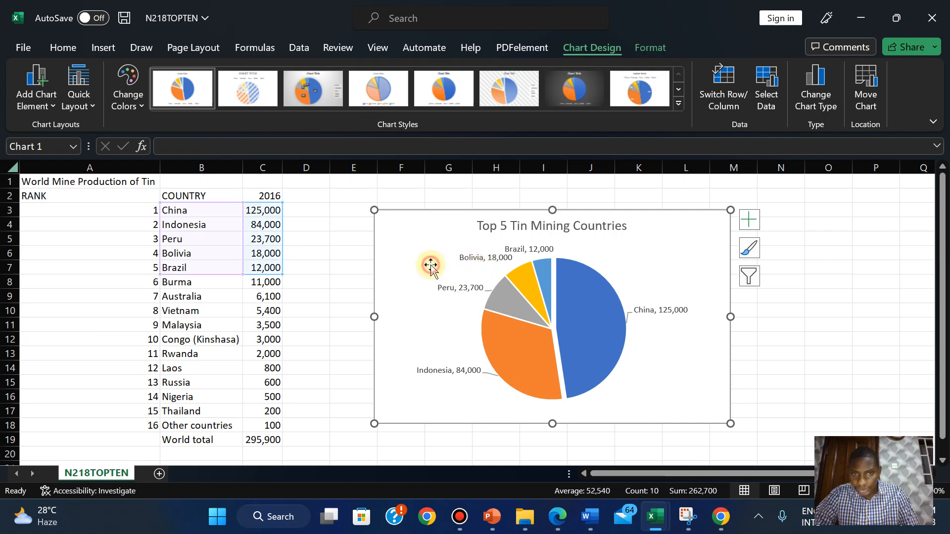
left_click(487, 264)
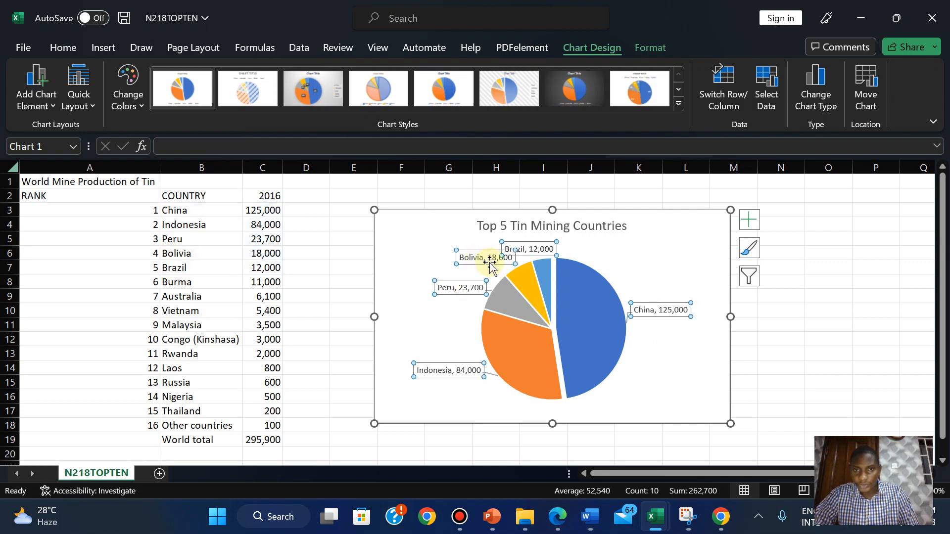
left_click(489, 262)
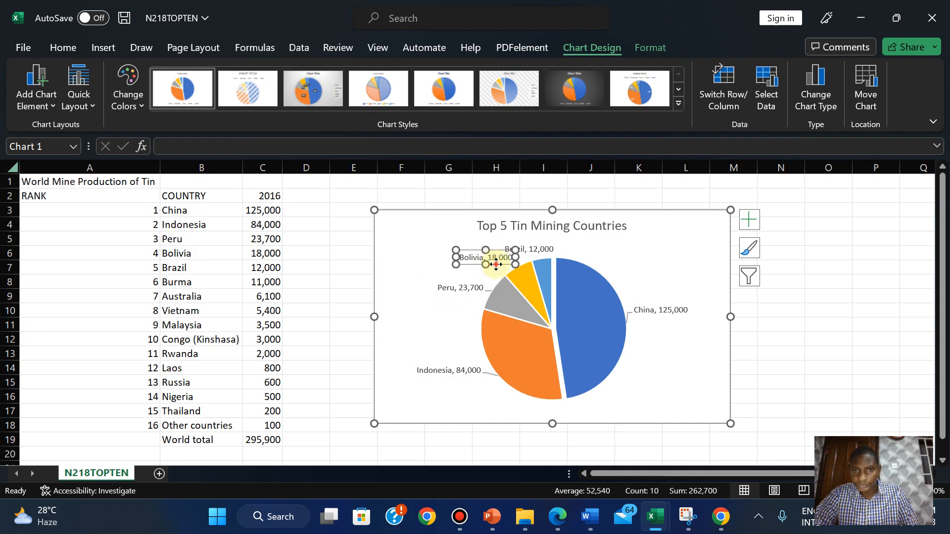
left_click_drag(496, 265, 489, 267)
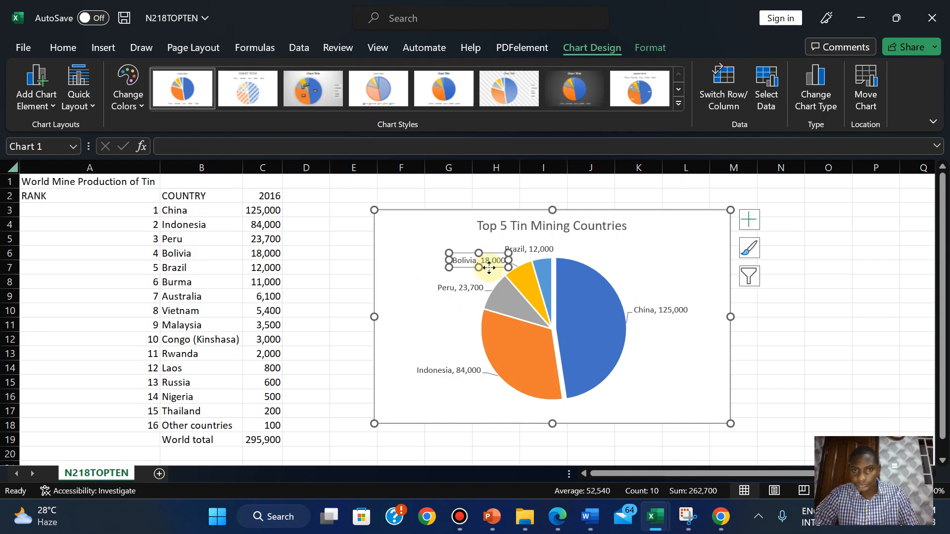
Step: Move the Brazil data label up and to the right, clear of the Bolivia label, with a leader line to its sector
left_click(533, 251)
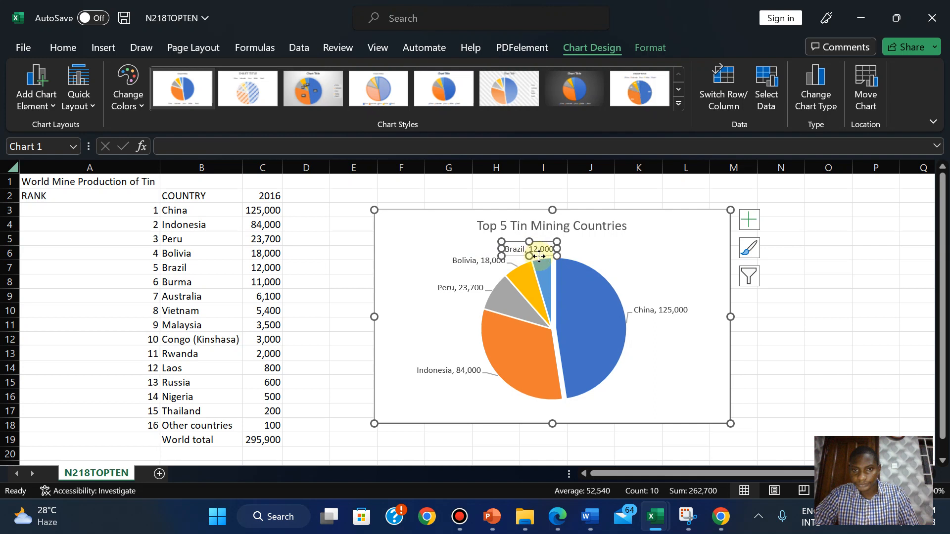
left_click_drag(540, 255, 554, 251)
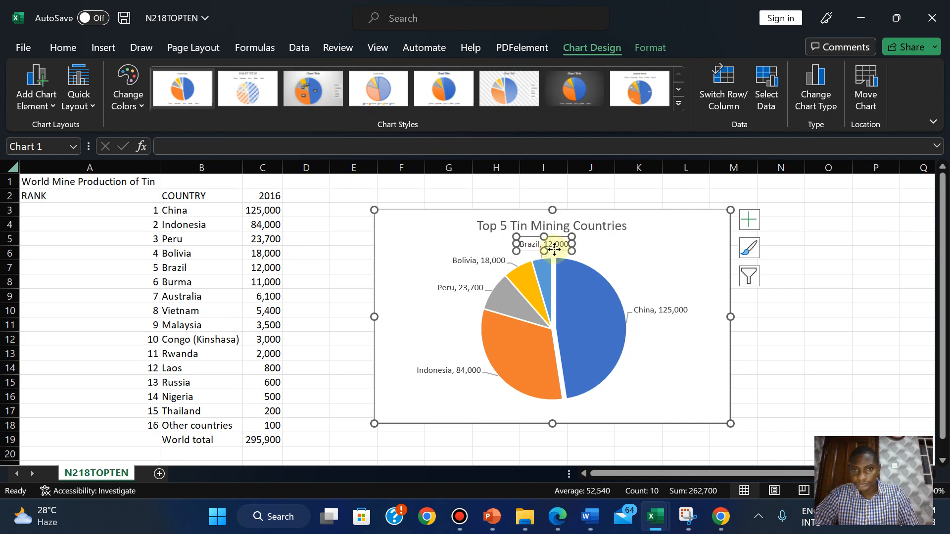
left_click(592, 259)
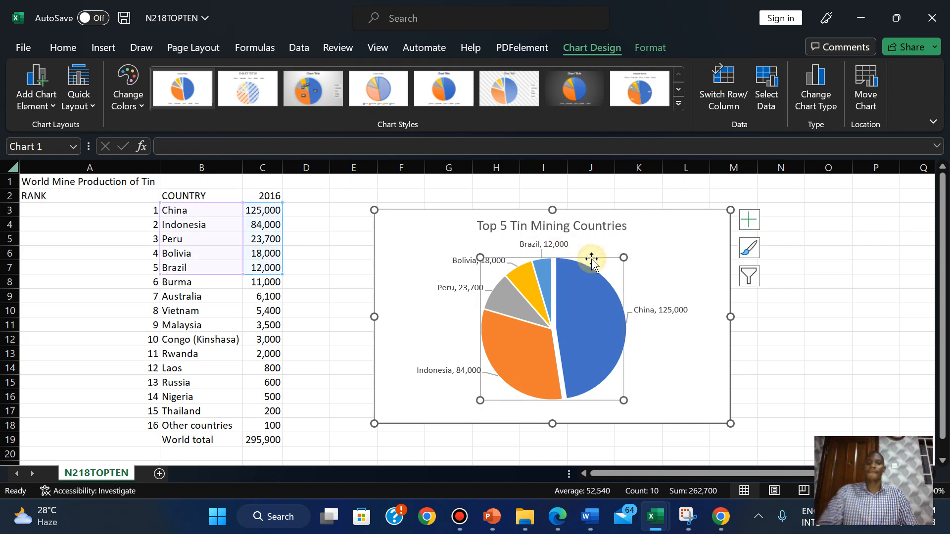
left_click(662, 370)
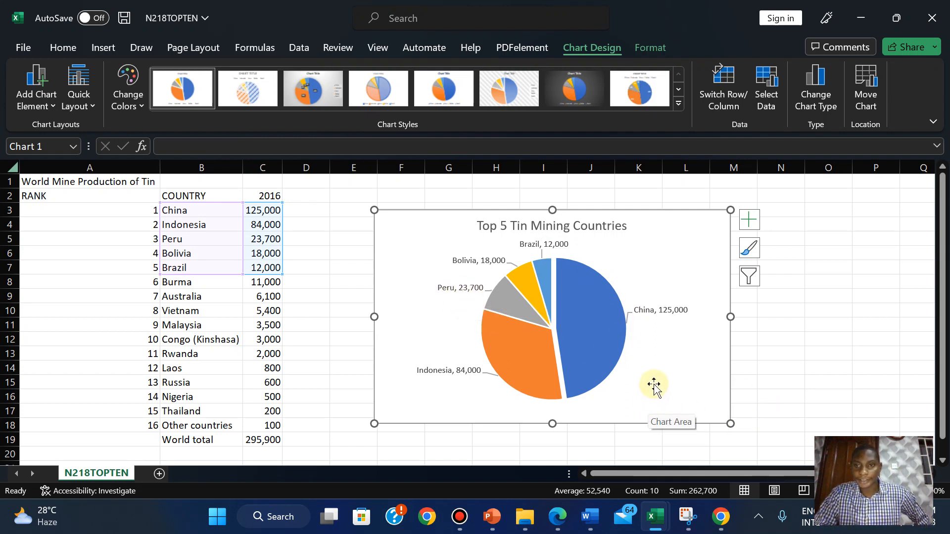
Step: Switch to the exam paper PDF in Edge and highlight question 40 in green
left_click(558, 517)
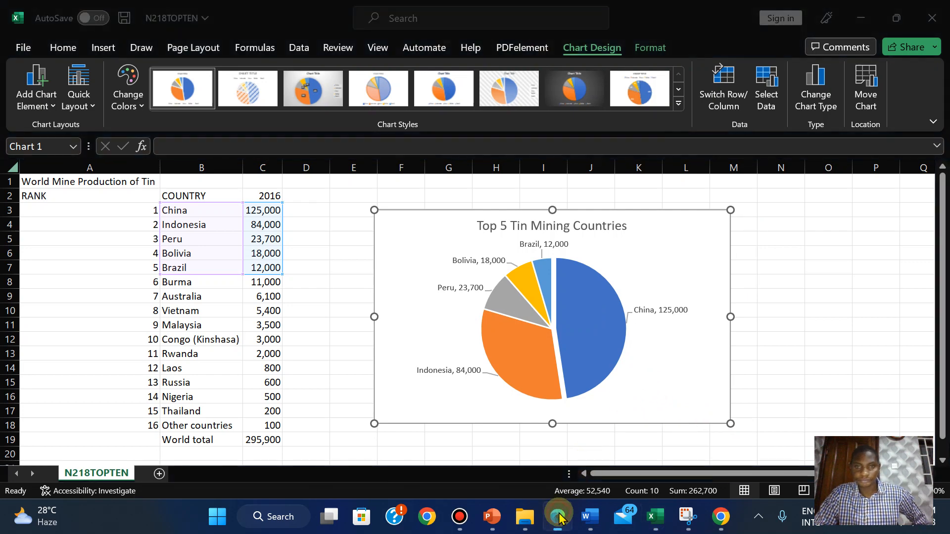
left_click_drag(169, 330, 834, 352)
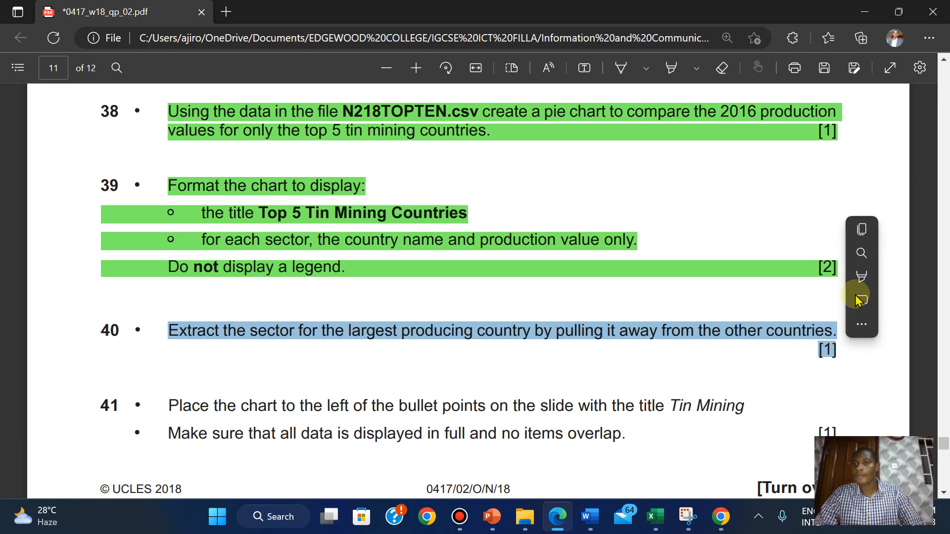
mouse_move(861, 287)
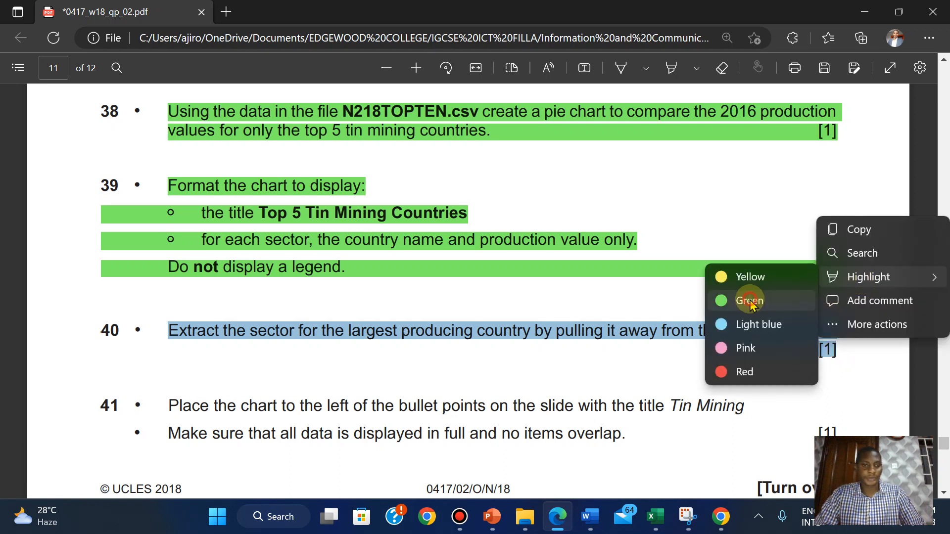
left_click(751, 303)
Step: Read question 41 in the exam paper, then return to the N218TOPTEN workbook in Excel and copy the pie chart
scroll(306, 396, "down", 2)
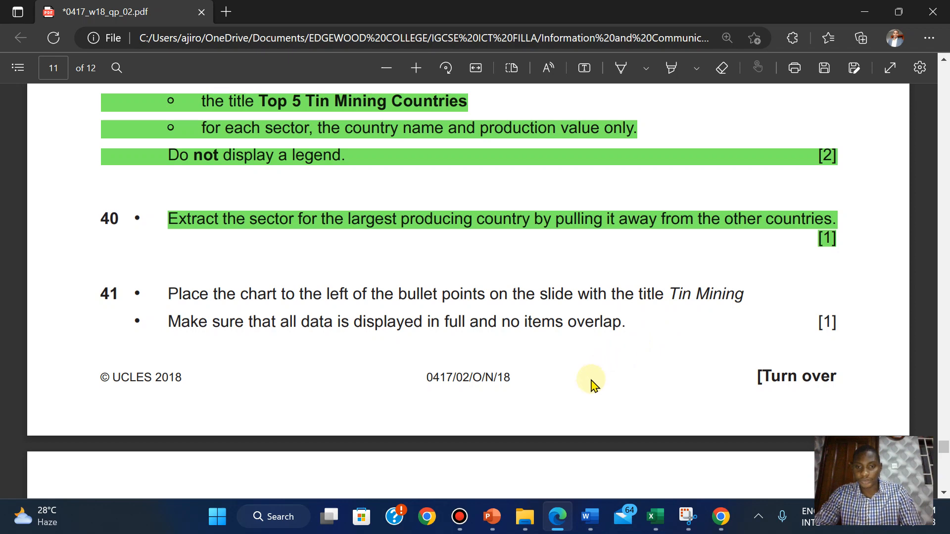
mouse_move(661, 516)
left_click(703, 436)
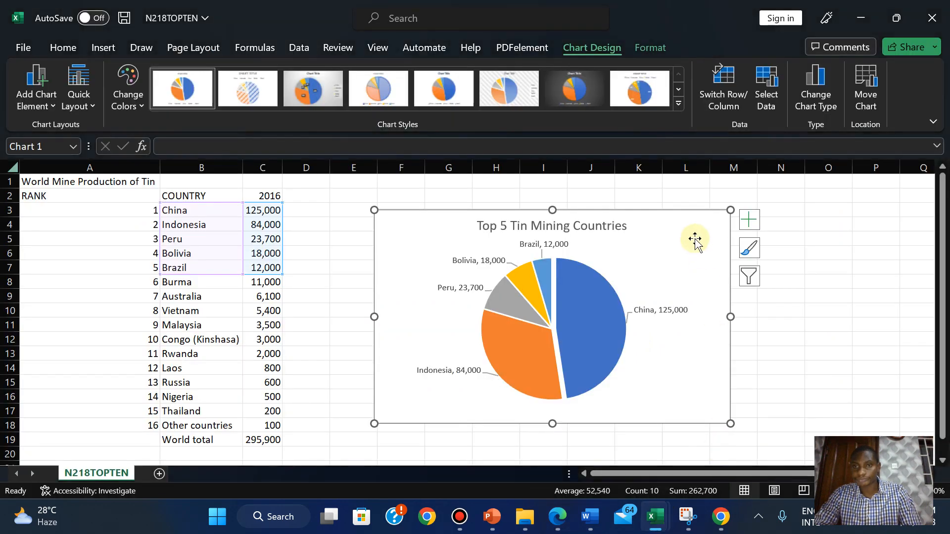
right_click(663, 229)
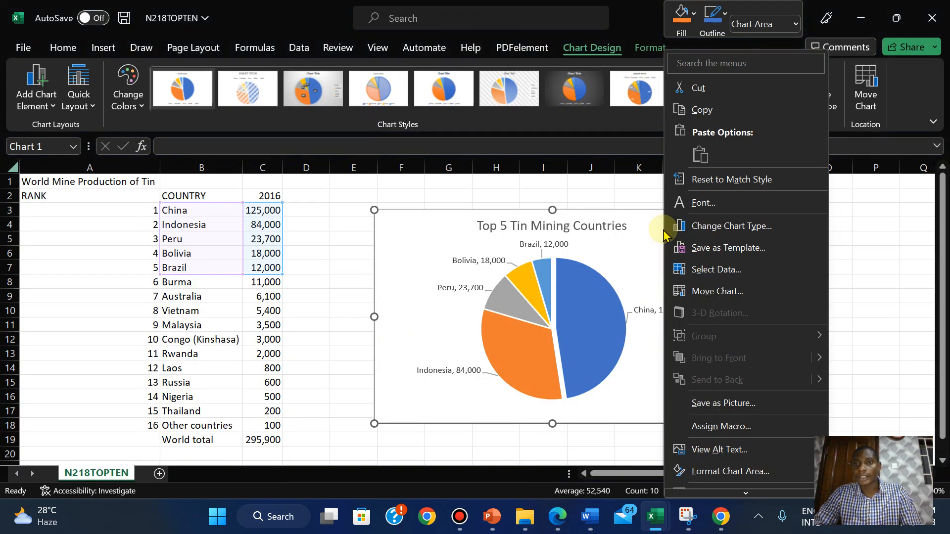
left_click(698, 109)
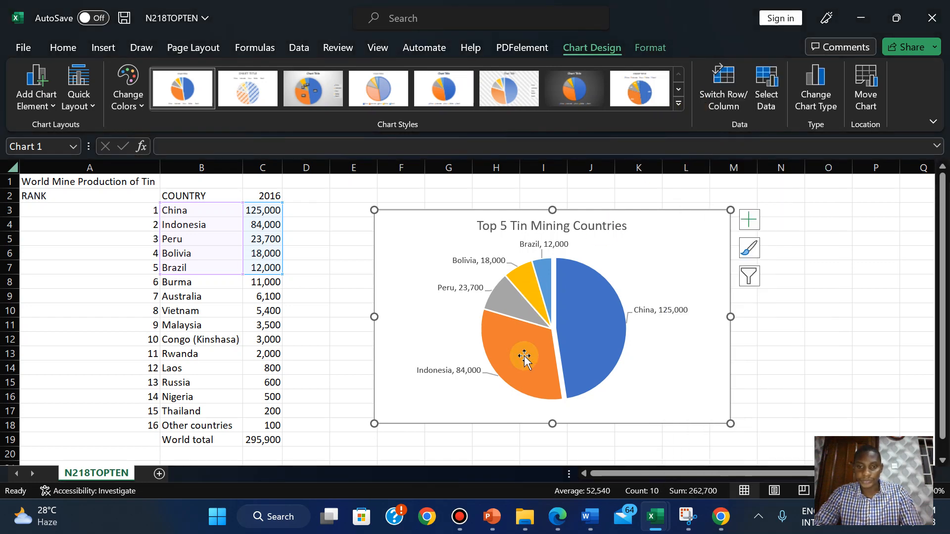
Step: Switch to Presentation4 in PowerPoint and go to slide 4, Tin Mining
mouse_move(482, 517)
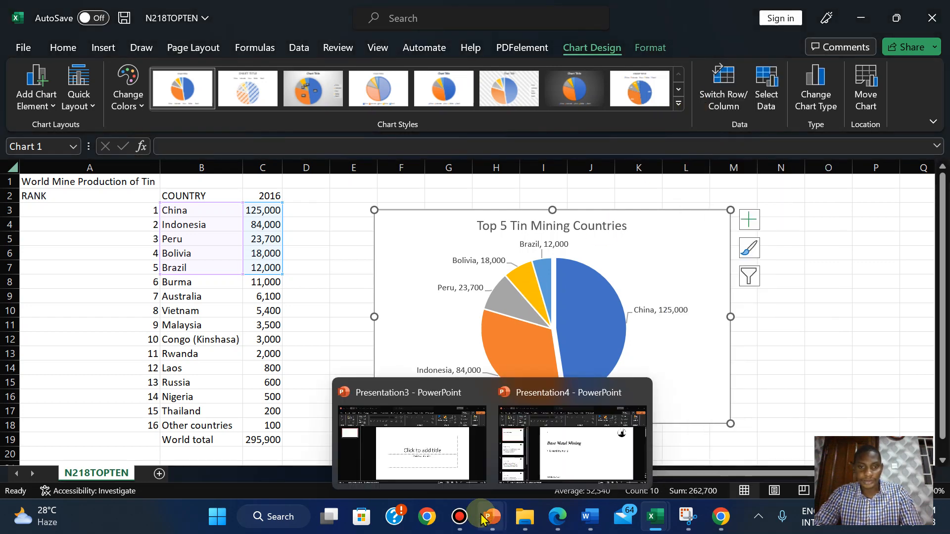
left_click(552, 435)
left_click(91, 275)
key("Down")
key("Down")
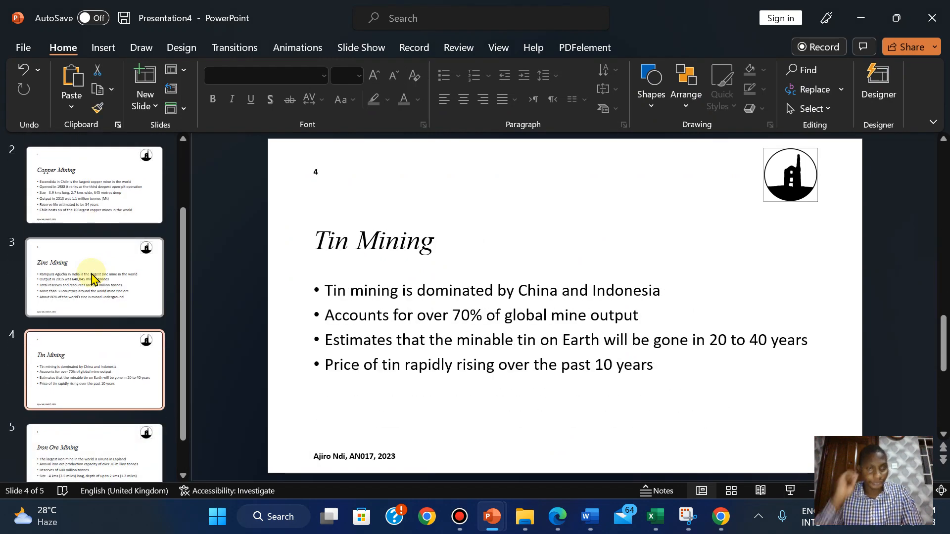
Step: Recheck question 41's chart placement instructions in the exam paper in Edge, returning to the bullet text on the Tin Mining slide in PowerPoint
left_click(557, 525)
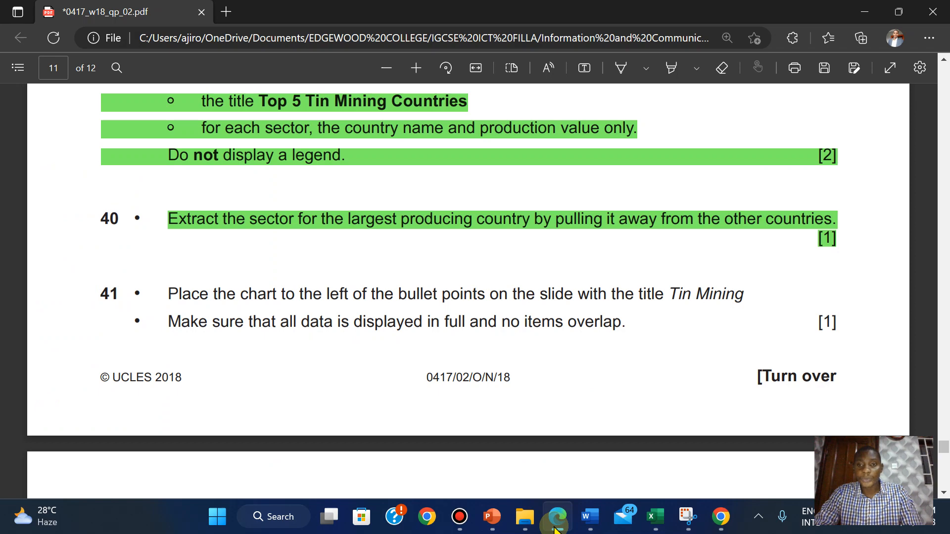
left_click(557, 527)
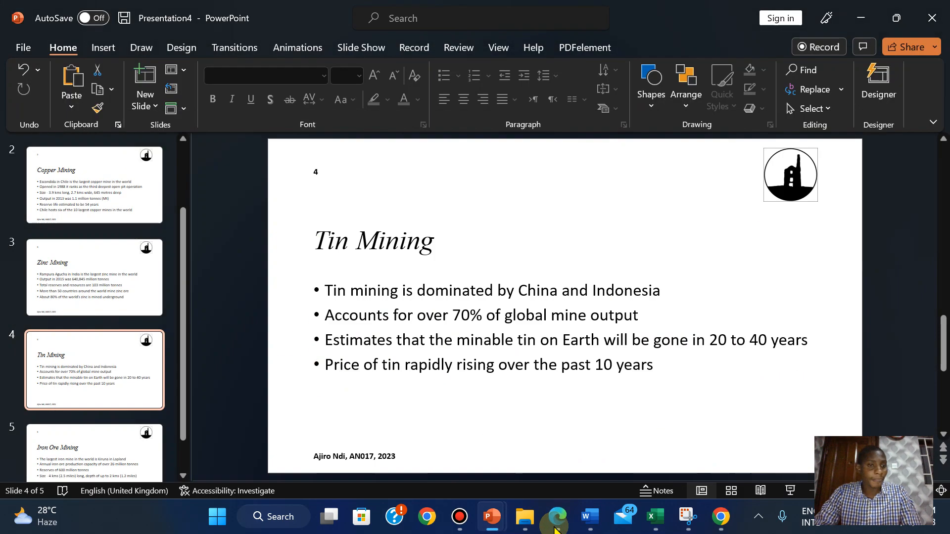
left_click(556, 527)
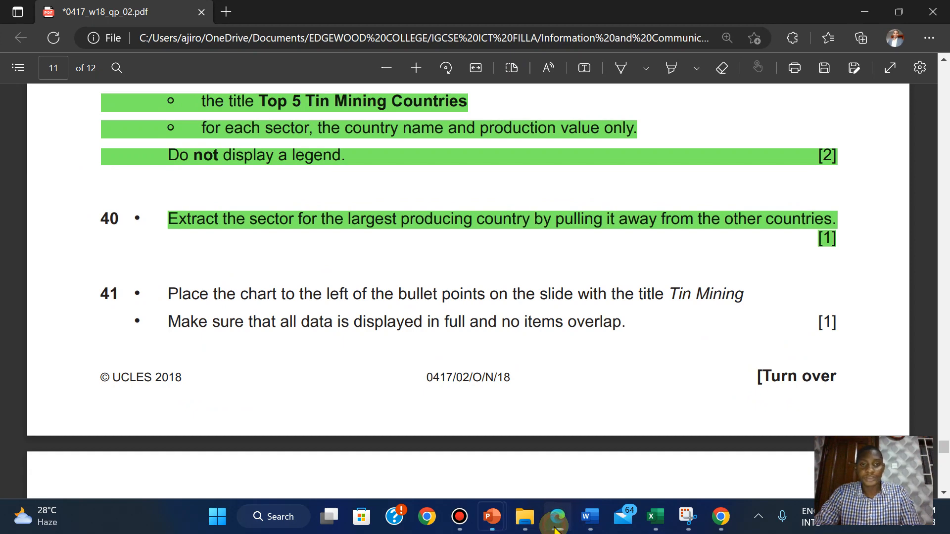
left_click(556, 527)
left_click(428, 365)
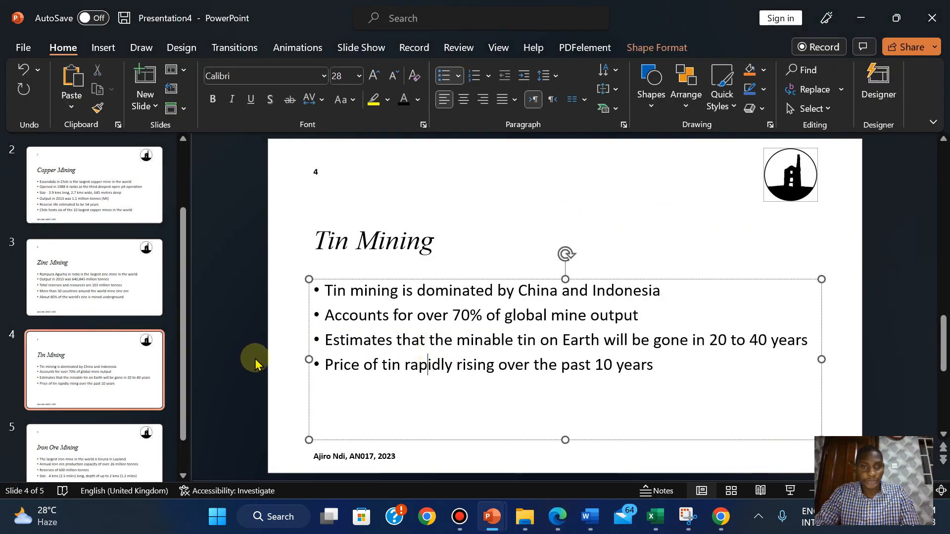